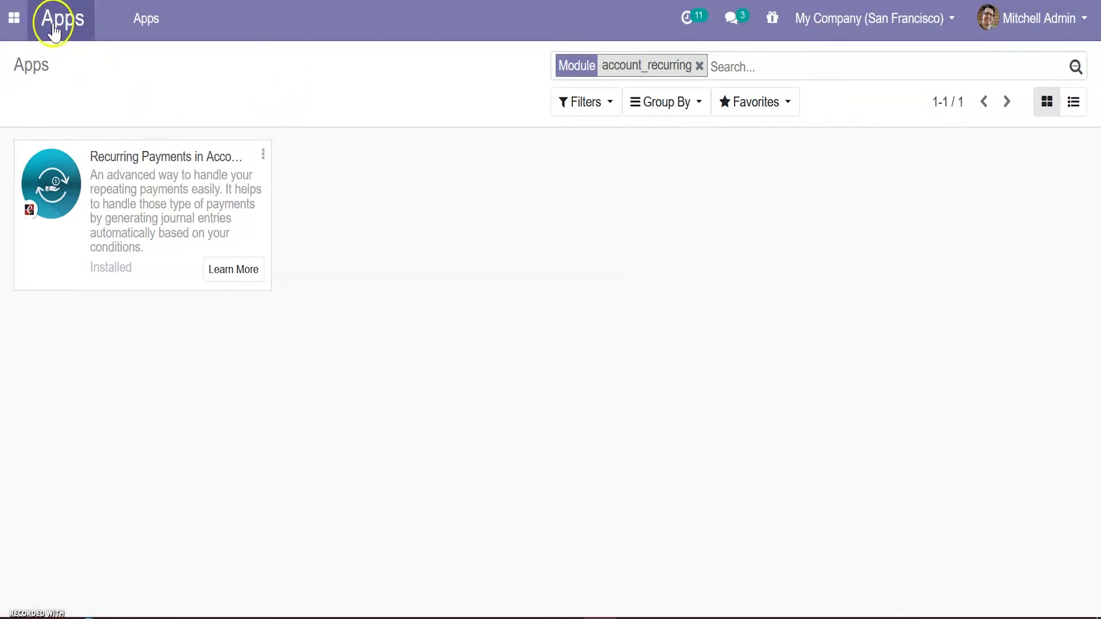
With the account_recurring module confirmed as installed, bring up the app switcher.
left_click(15, 20)
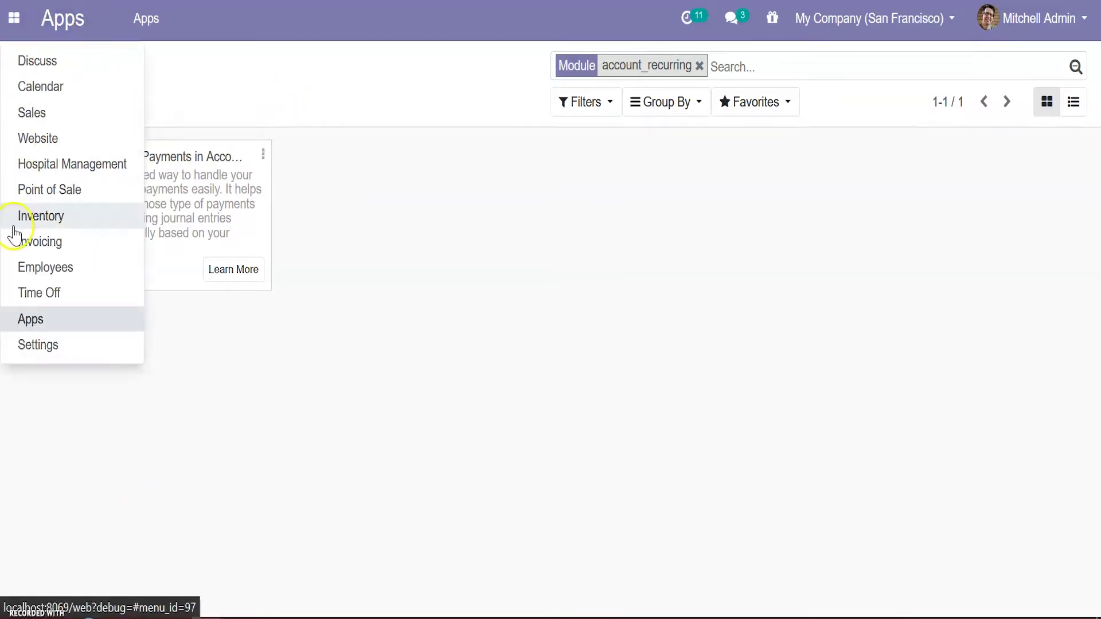
Create a new recurring template under Invoicing > Configuration > Recurring Templates and name it Electricity.
left_click(16, 244)
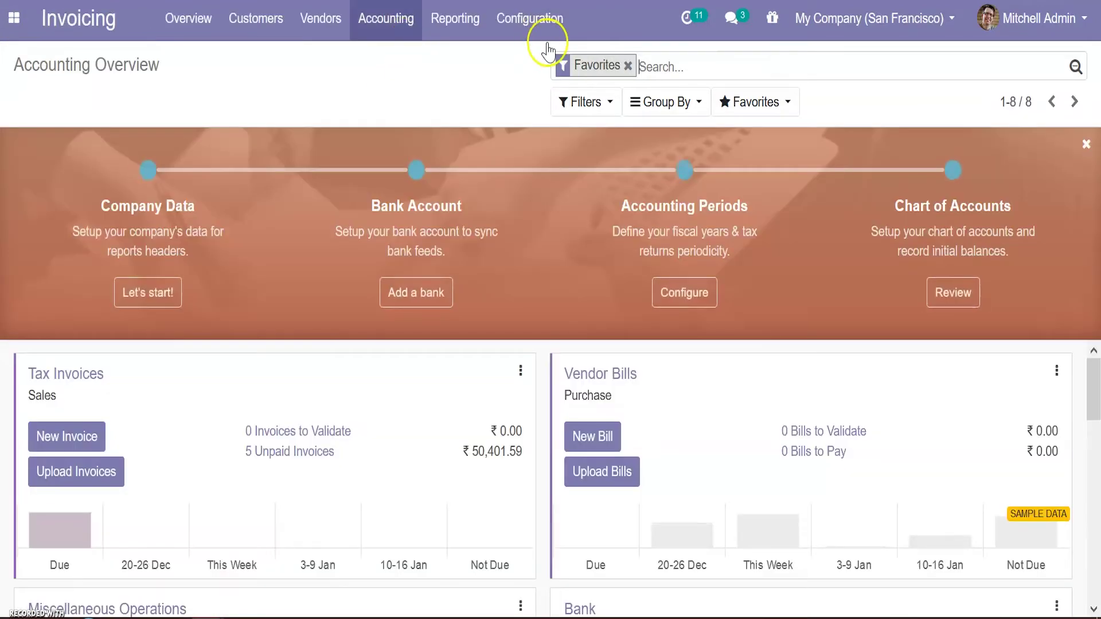
left_click(538, 19)
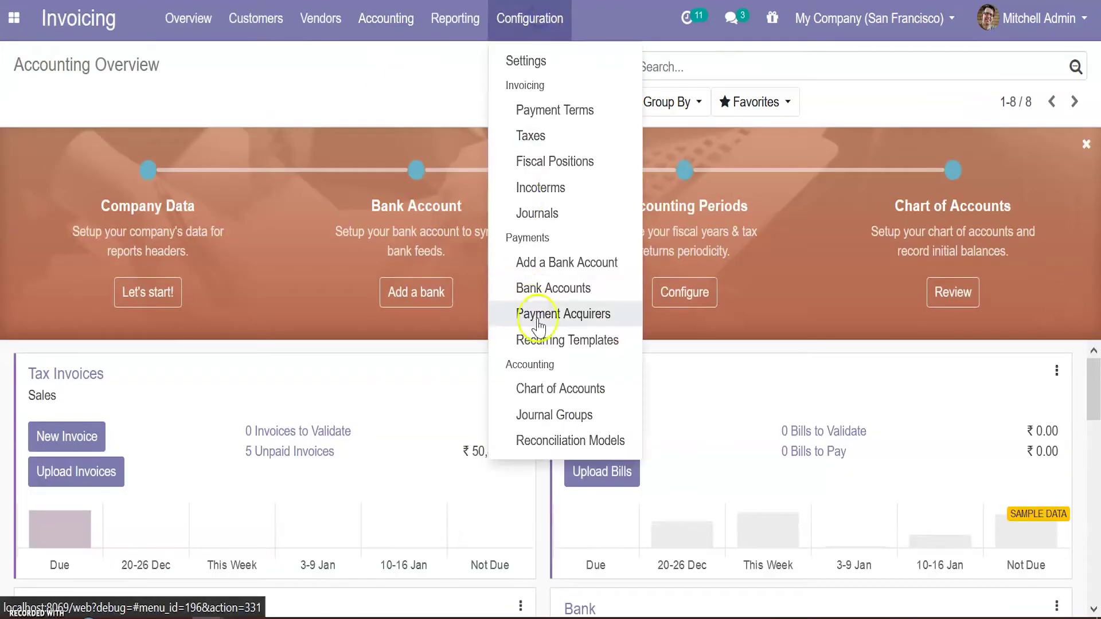
left_click(544, 343)
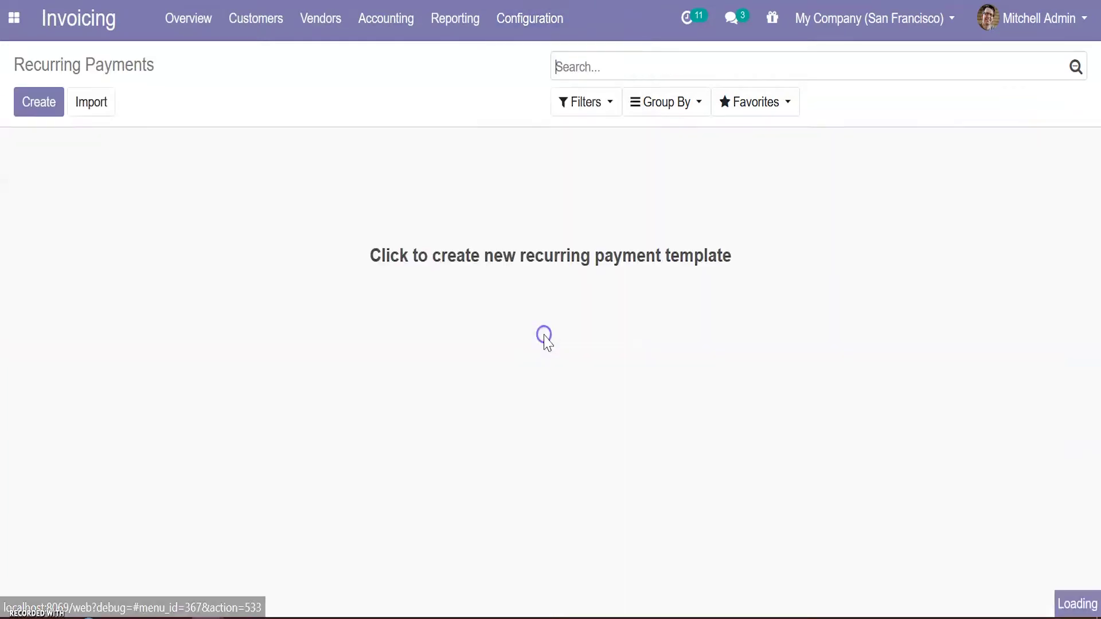
left_click(39, 109)
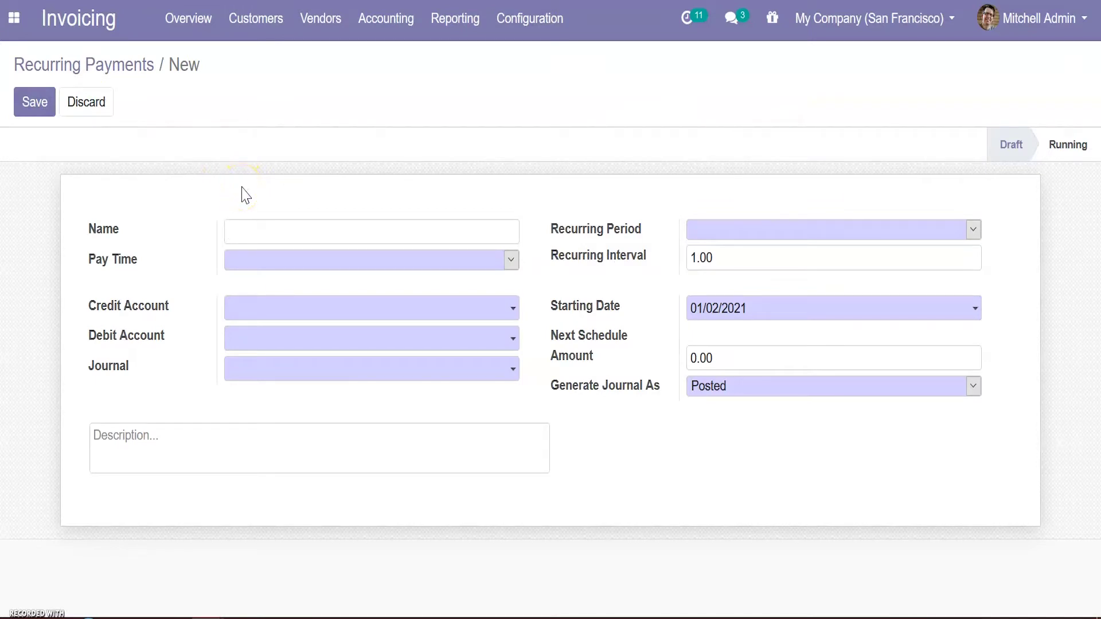
type("Electricity")
Set pay time to Pay Directly and the credit account to 210000 Electricity Expense.
left_click(271, 258)
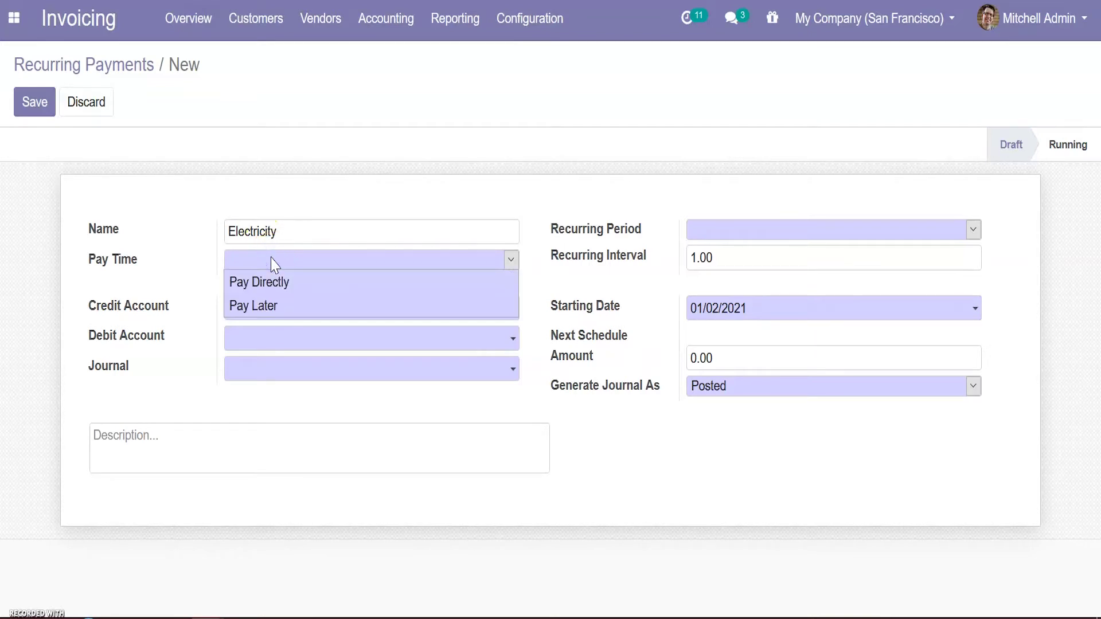
left_click(272, 306)
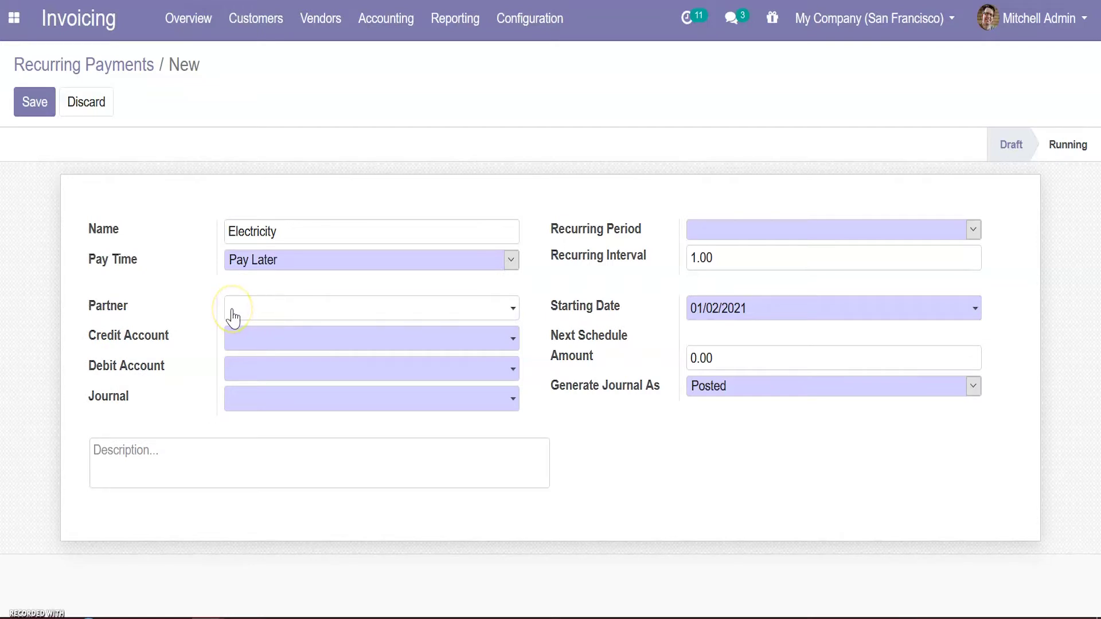
left_click(273, 261)
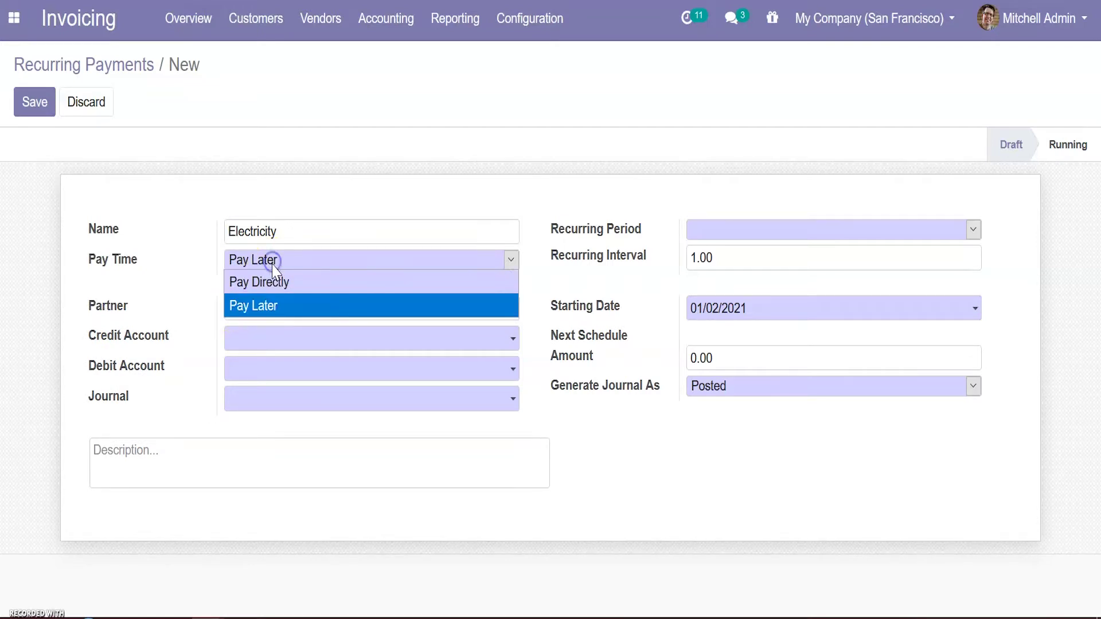
left_click(271, 282)
left_click(257, 308)
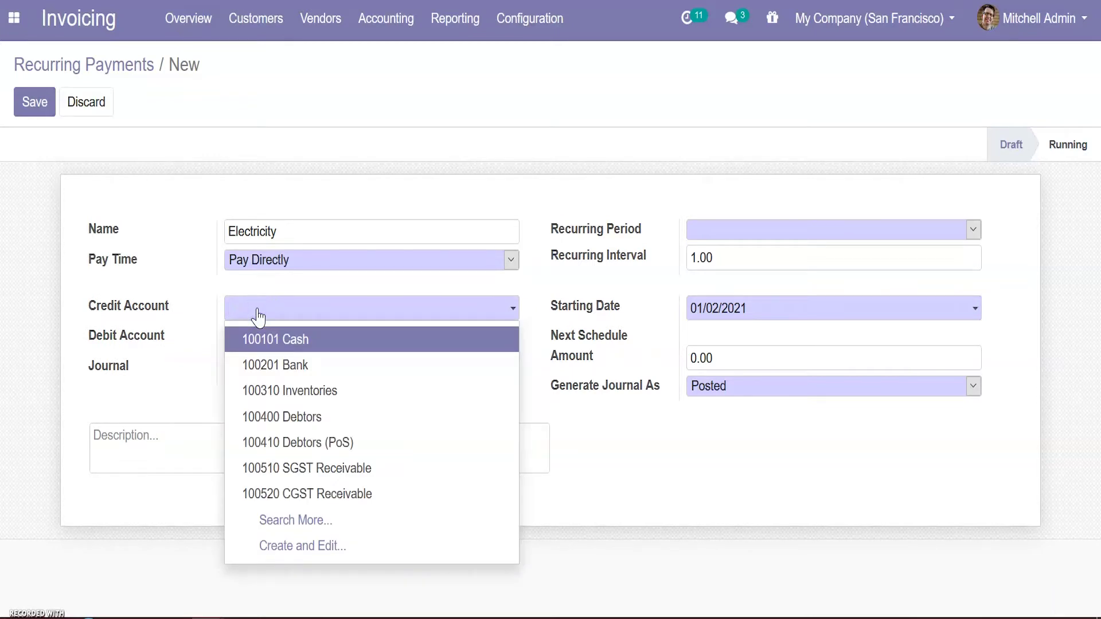
type("elec")
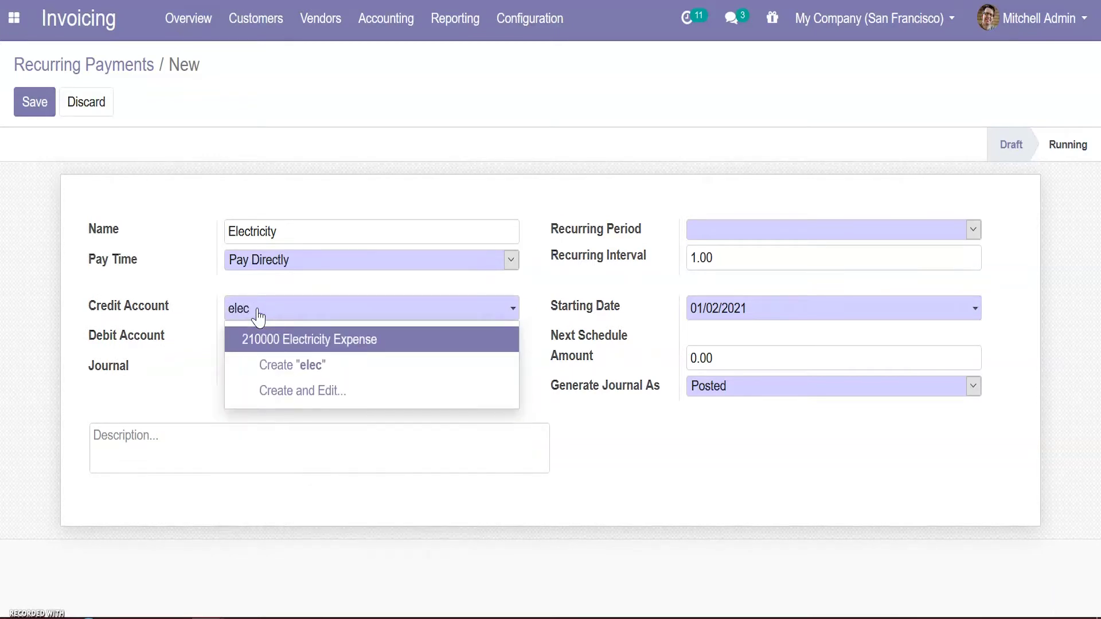
left_click(270, 339)
Set the debit account to 100201 Bank and the journal to Miscellaneous Operations (INR).
left_click(272, 342)
type("bank")
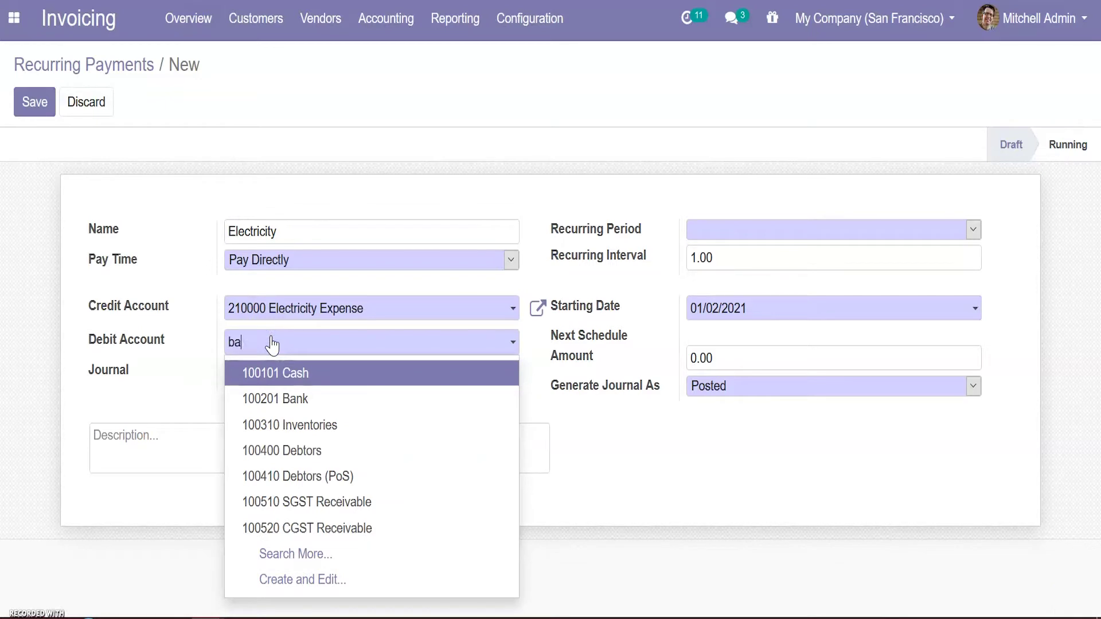
left_click(273, 374)
left_click(273, 381)
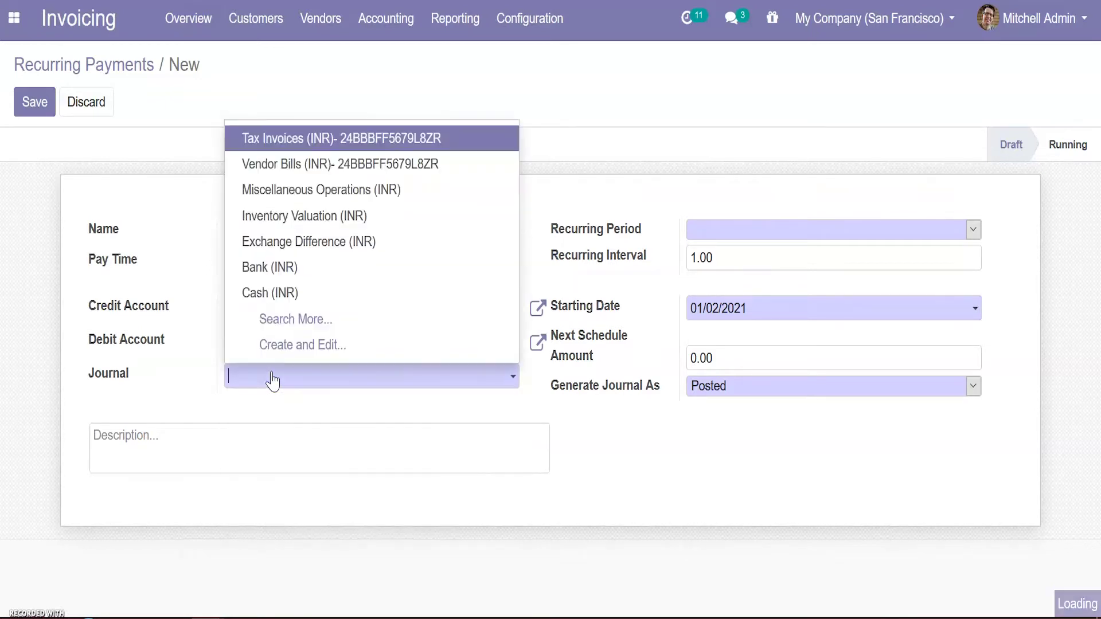
type("Misc")
left_click(258, 407)
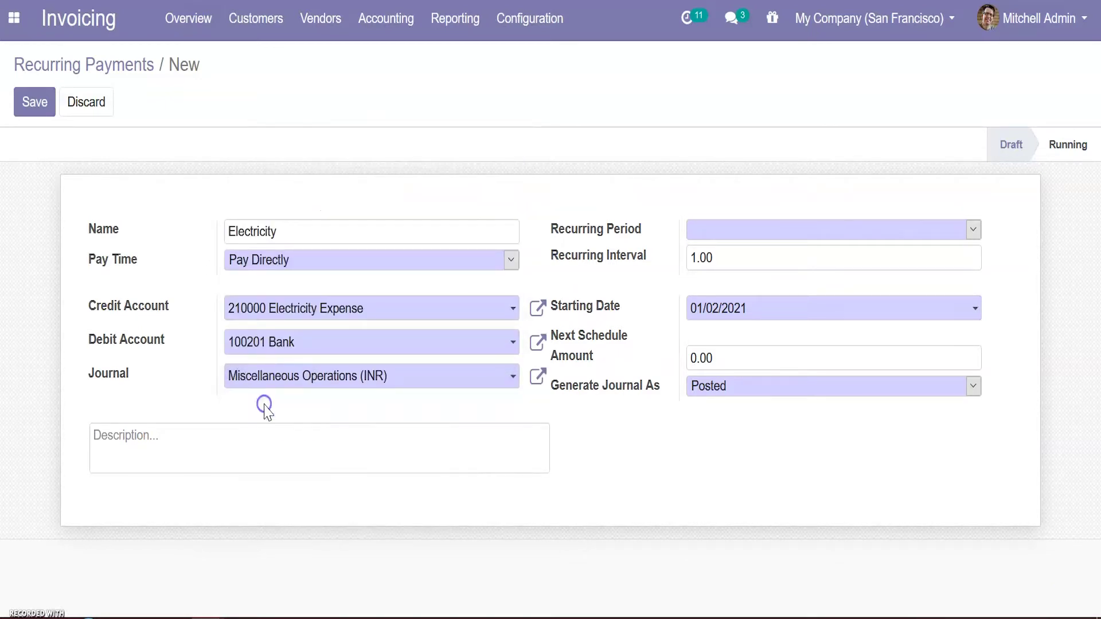
left_click(802, 231)
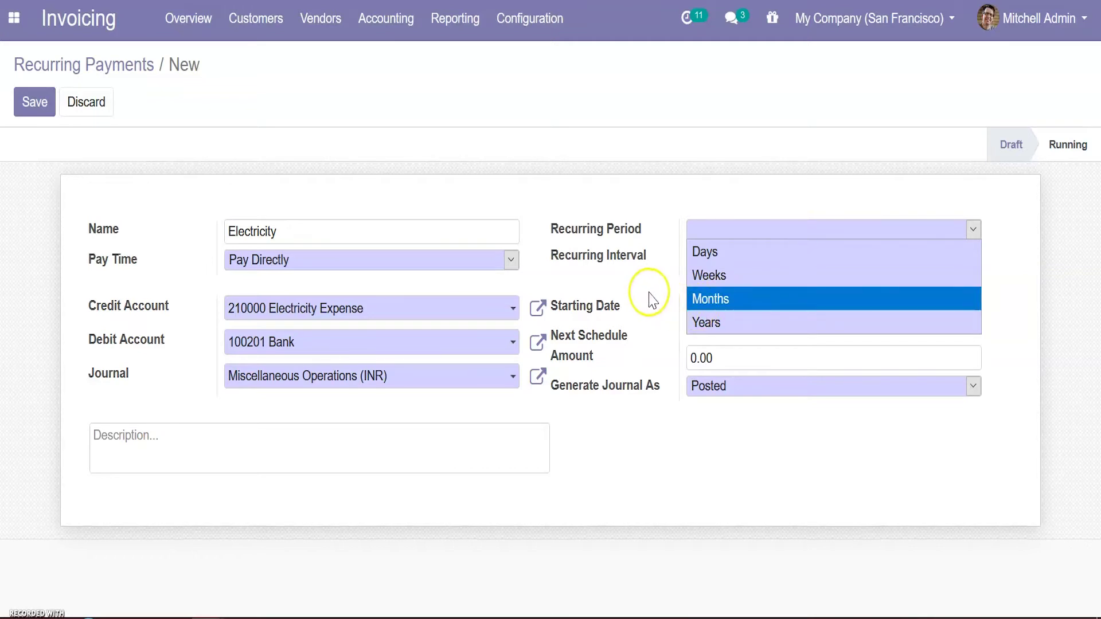
Make the template recur every 2 months starting 01/02/2020.
left_click(704, 300)
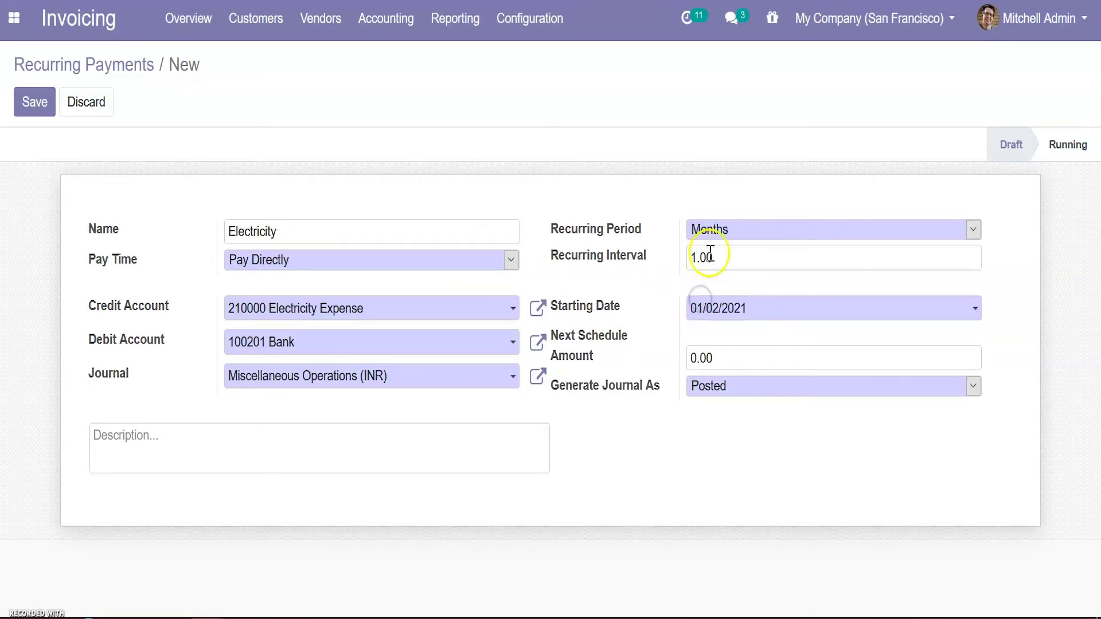
left_click_drag(698, 257, 691, 257)
type("2")
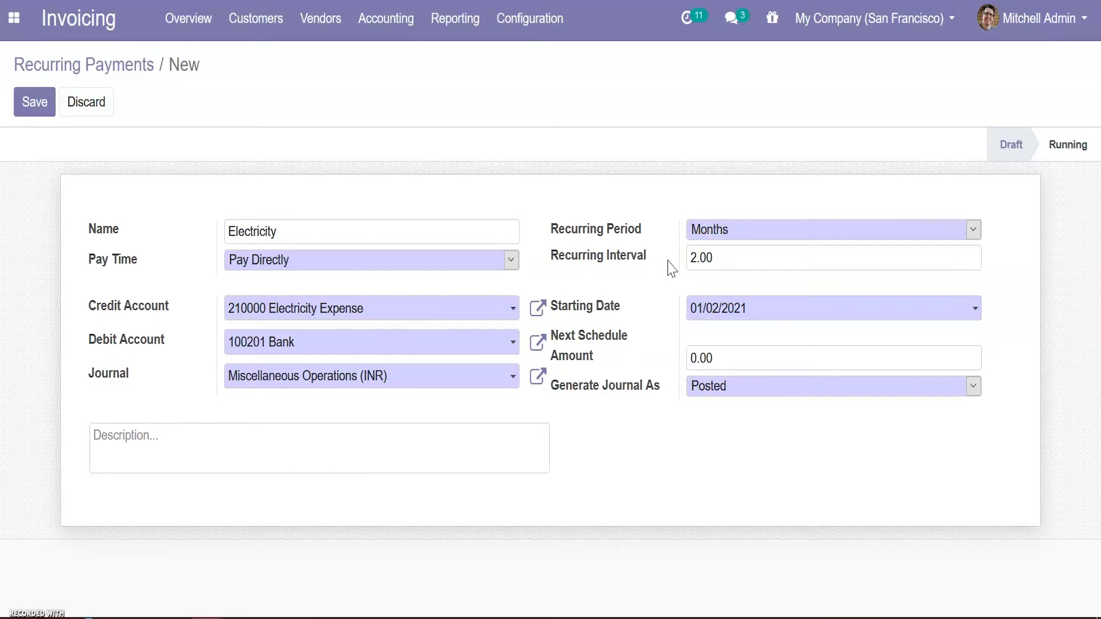
left_click(765, 309)
left_click(767, 312)
key("BackSpace")
Set the amount to 5000 and generate journal entries as Unposted.
left_click(710, 359)
left_click_drag(712, 359, 678, 368)
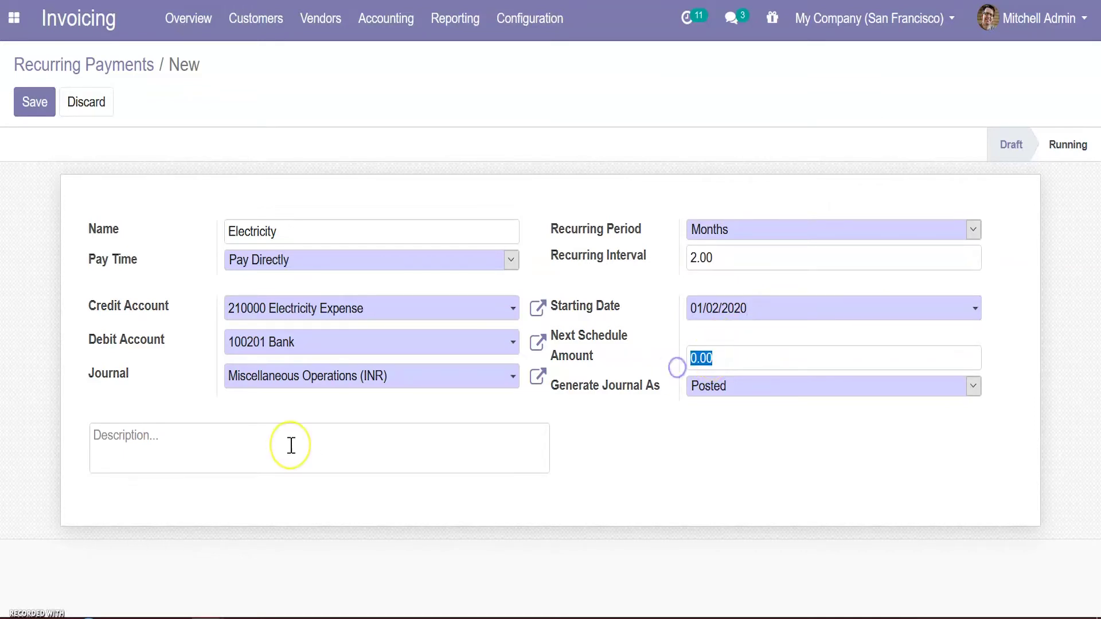
type("5000")
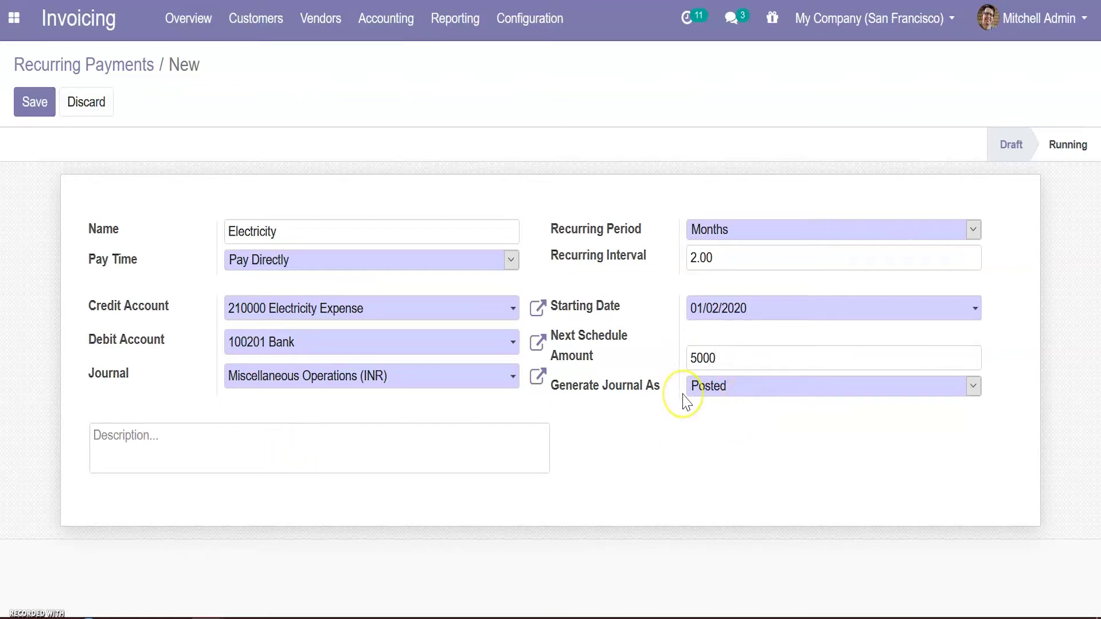
left_click(739, 386)
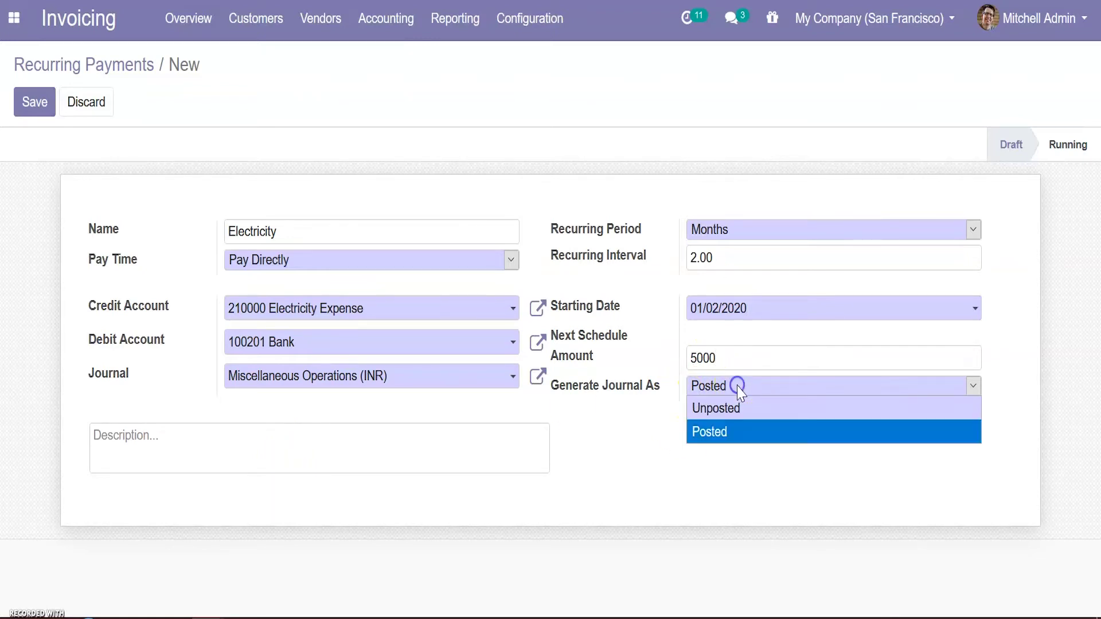
left_click(705, 408)
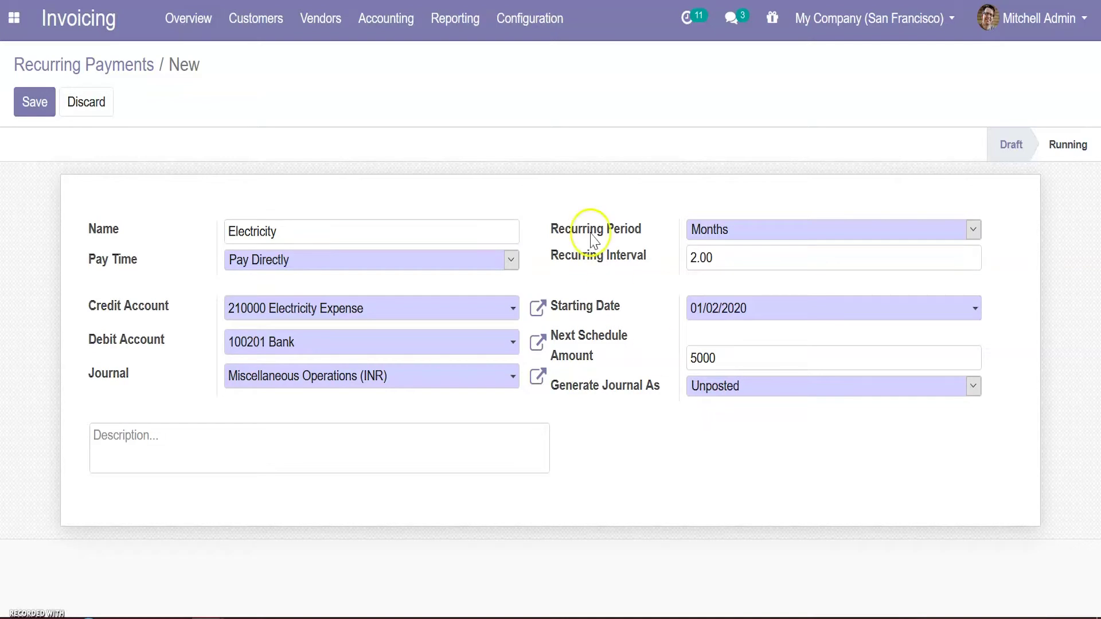
Save the Electricity template and set its status to Running.
left_click(20, 99)
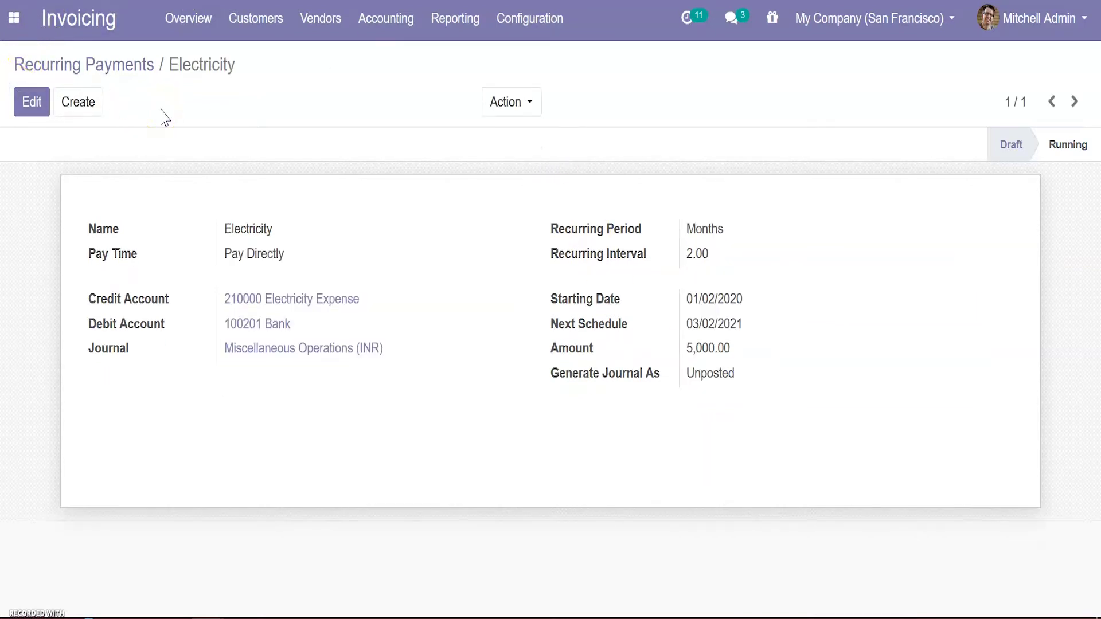
left_click(91, 67)
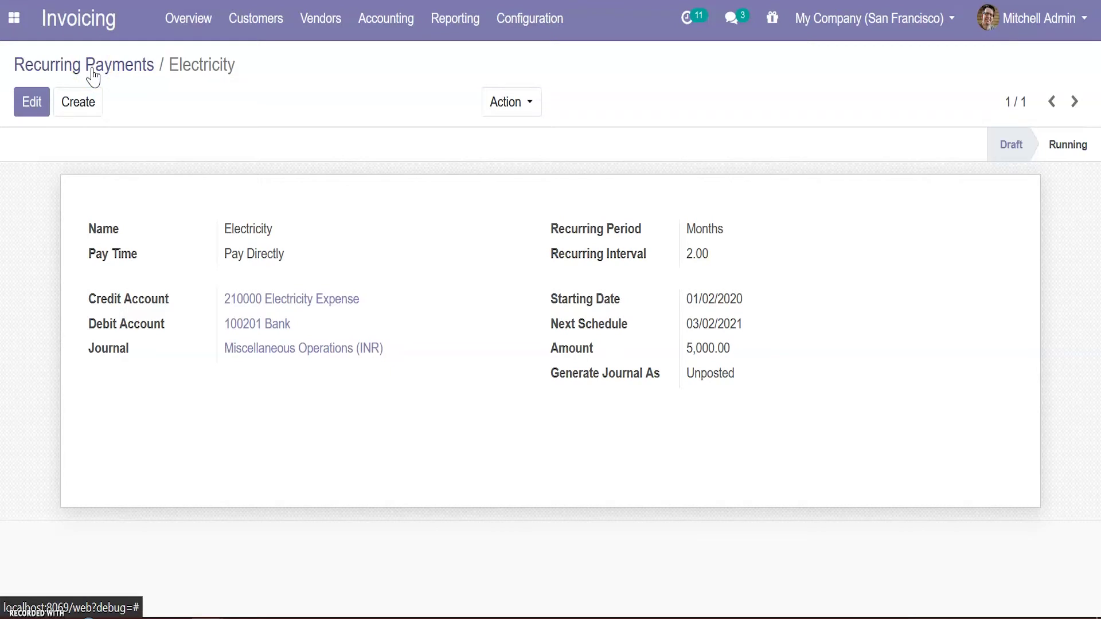
left_click(1079, 148)
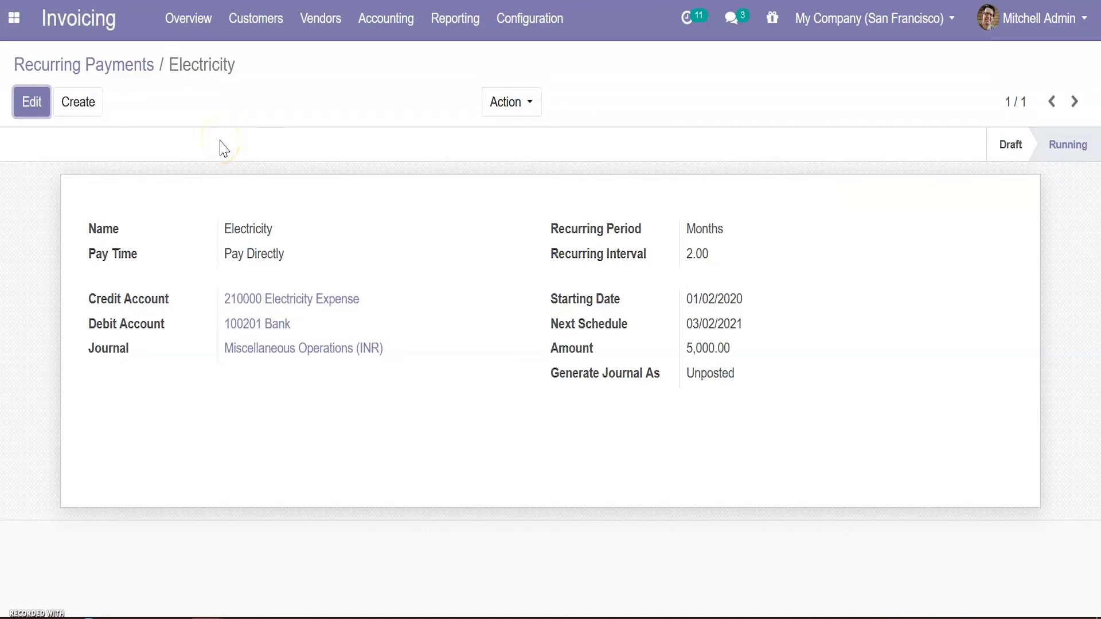
left_click(68, 104)
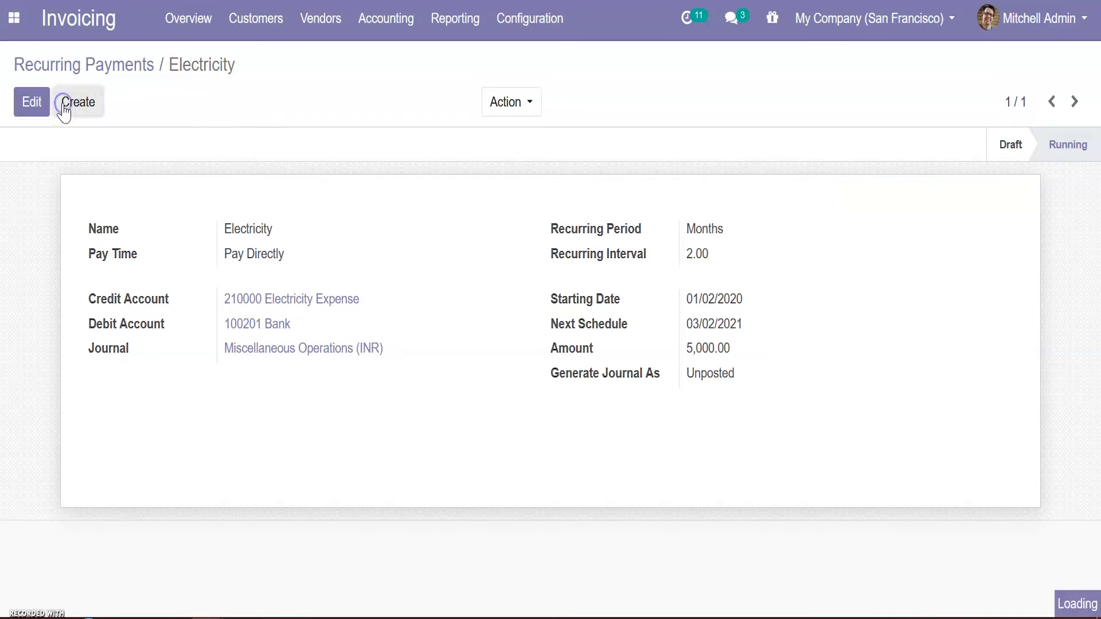
Name the new template Rent, pay it directly, and credit the Office Rent account.
type("Rent")
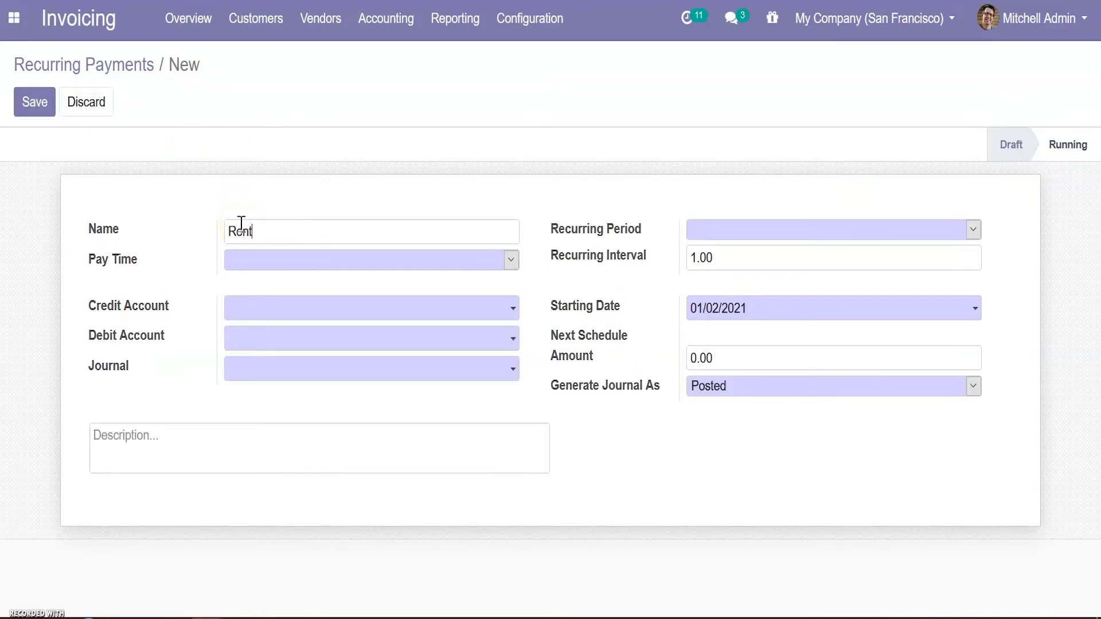
left_click(280, 259)
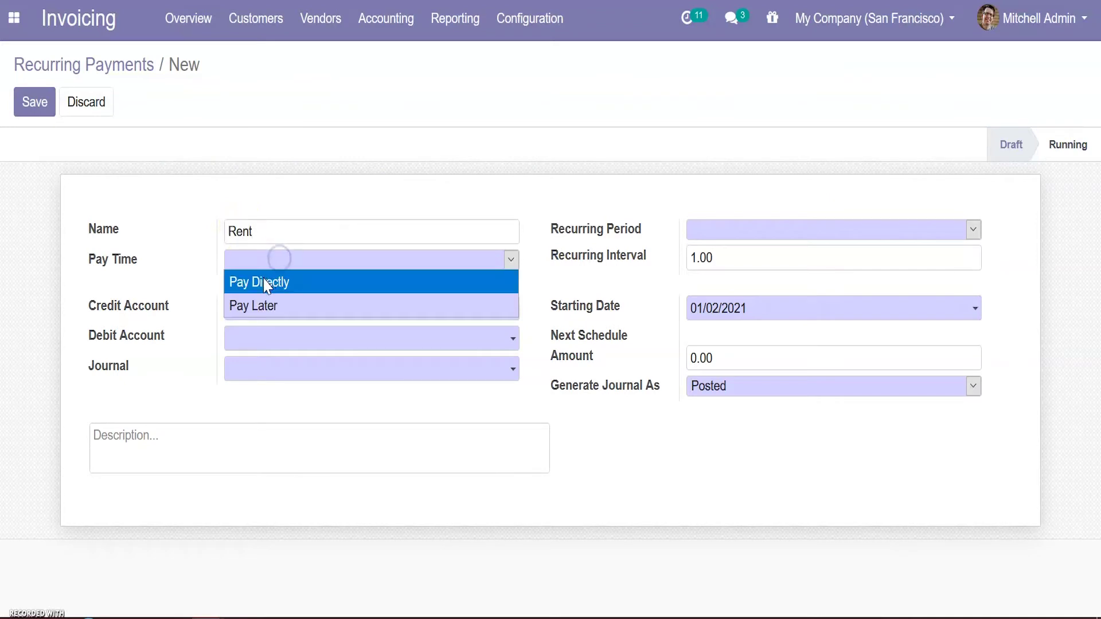
left_click(265, 281)
left_click(251, 308)
type("rent")
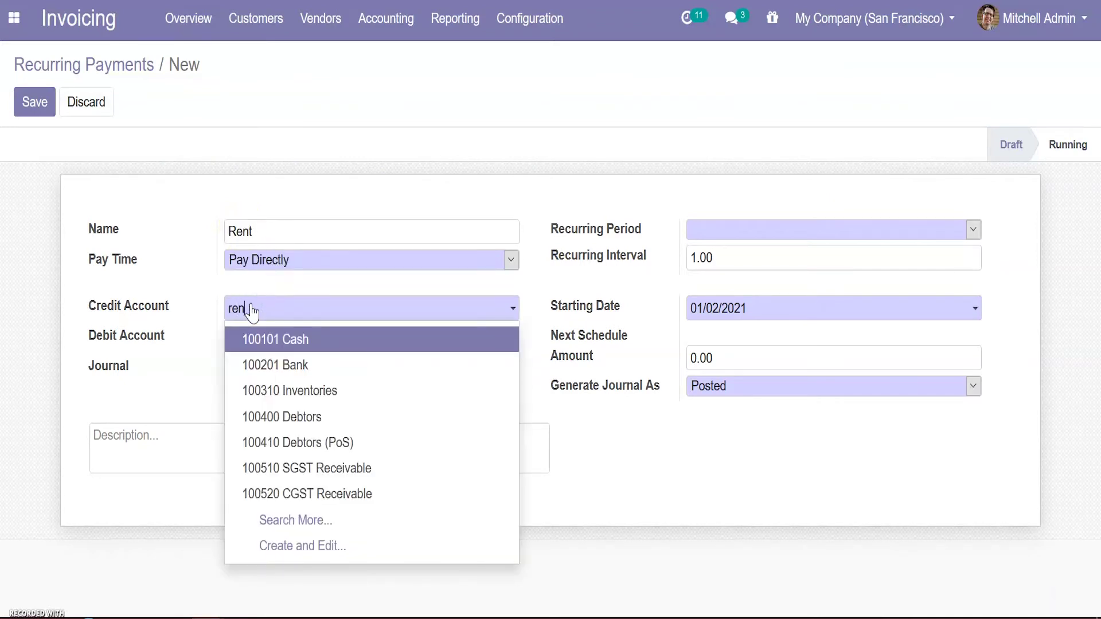
Debit 100201 Bank and use the Miscellaneous Operations (INR) journal.
left_click(264, 338)
left_click(277, 341)
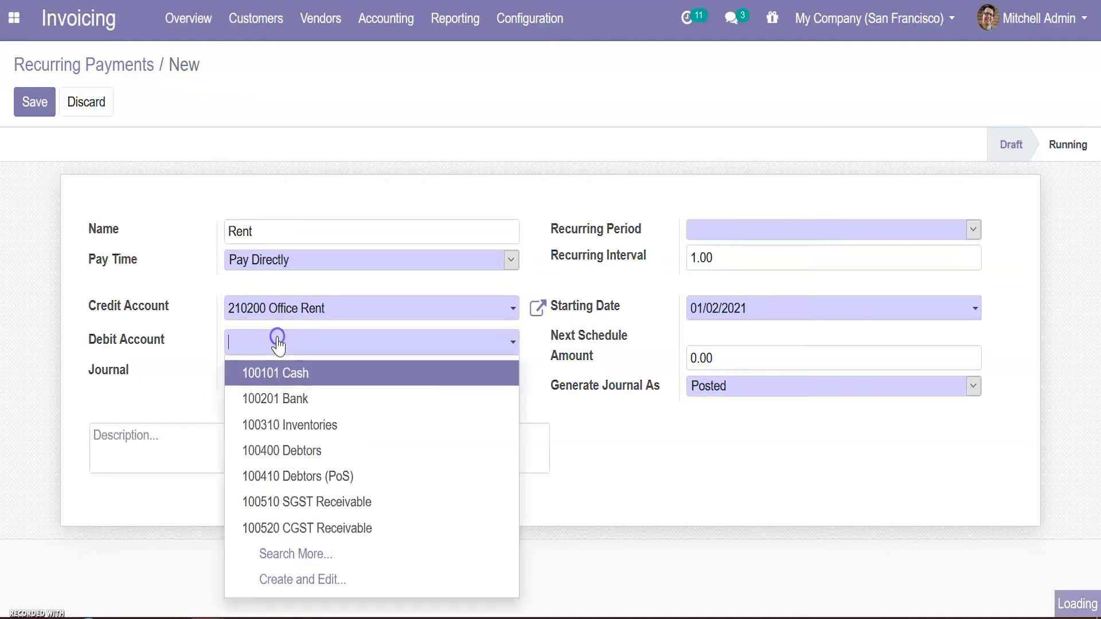
type("bank")
left_click(275, 374)
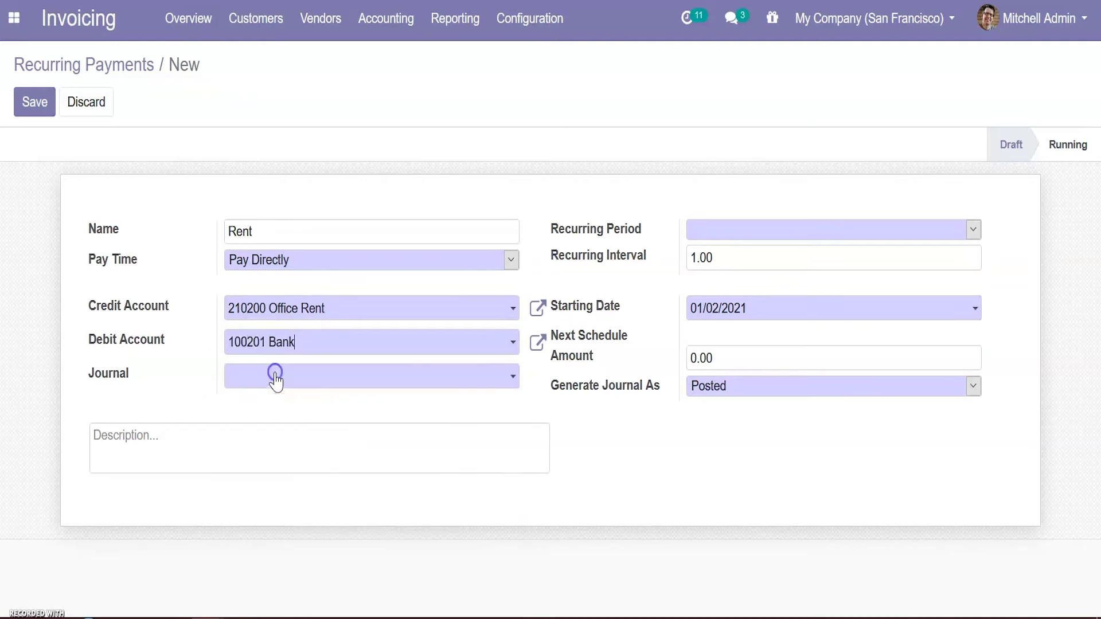
left_click(275, 377)
type("mis")
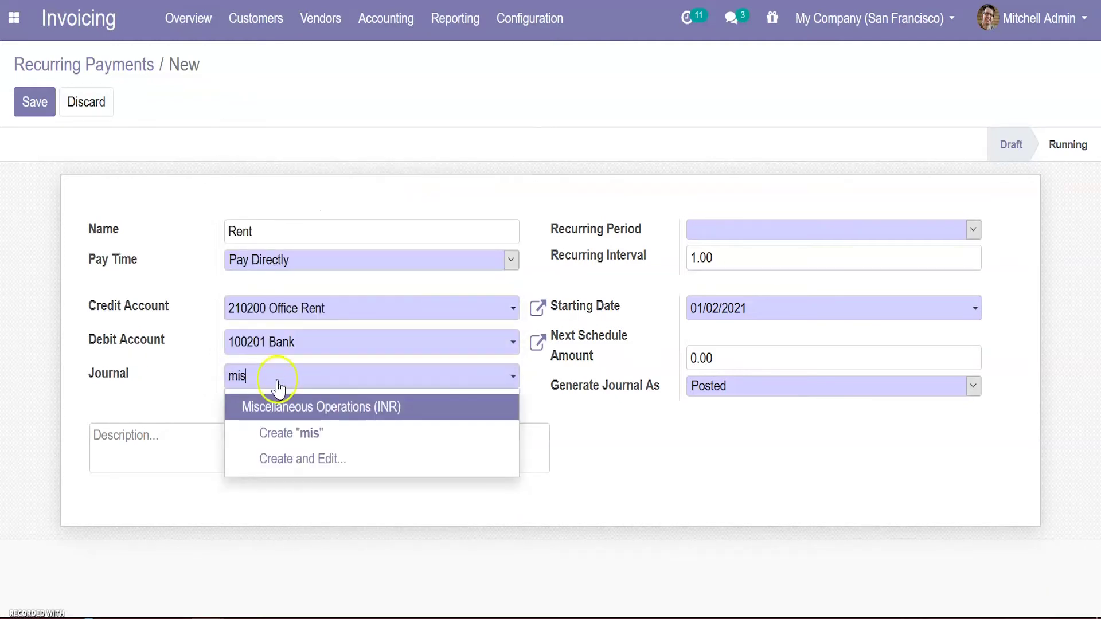
left_click(272, 408)
Make Rent recur monthly from 01/02/2020 for 50000, generate entries as Unposted, and save.
left_click(710, 226)
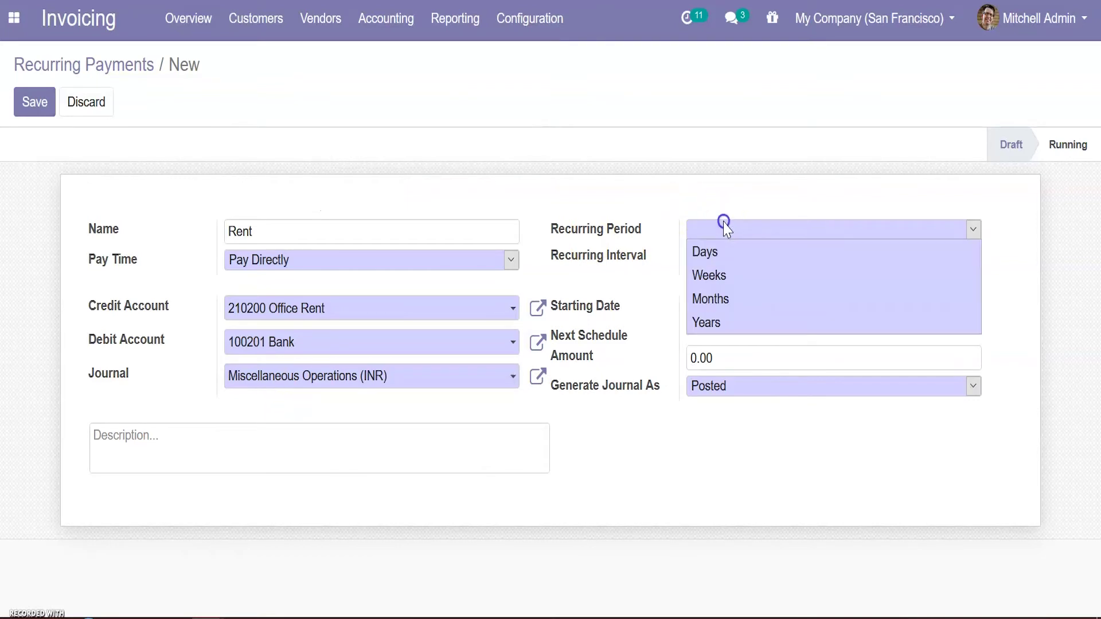
left_click(712, 297)
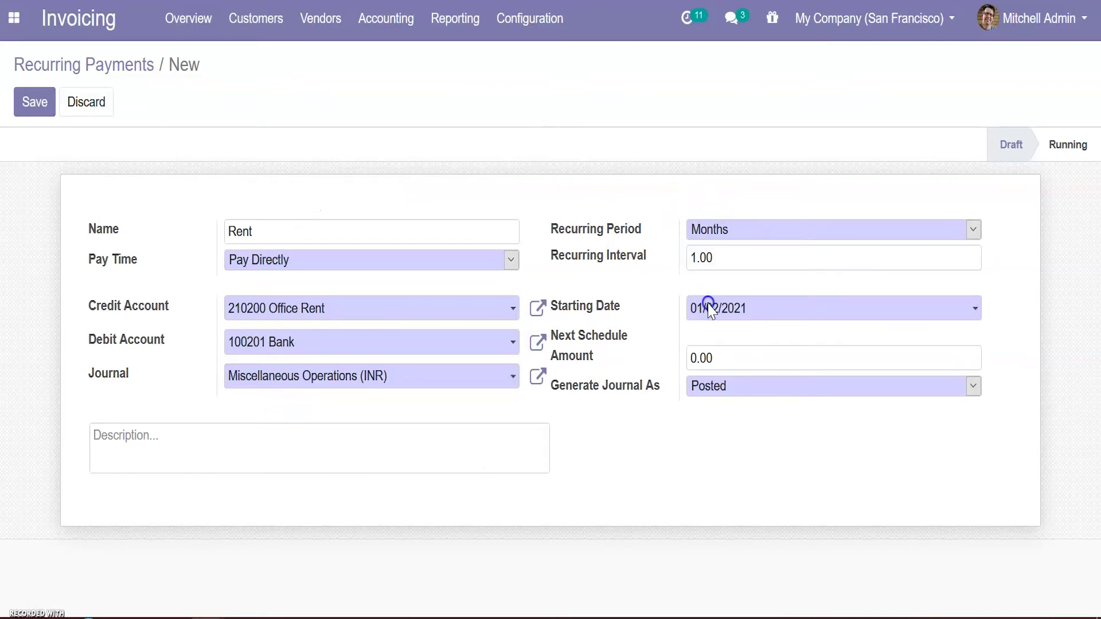
left_click(755, 308)
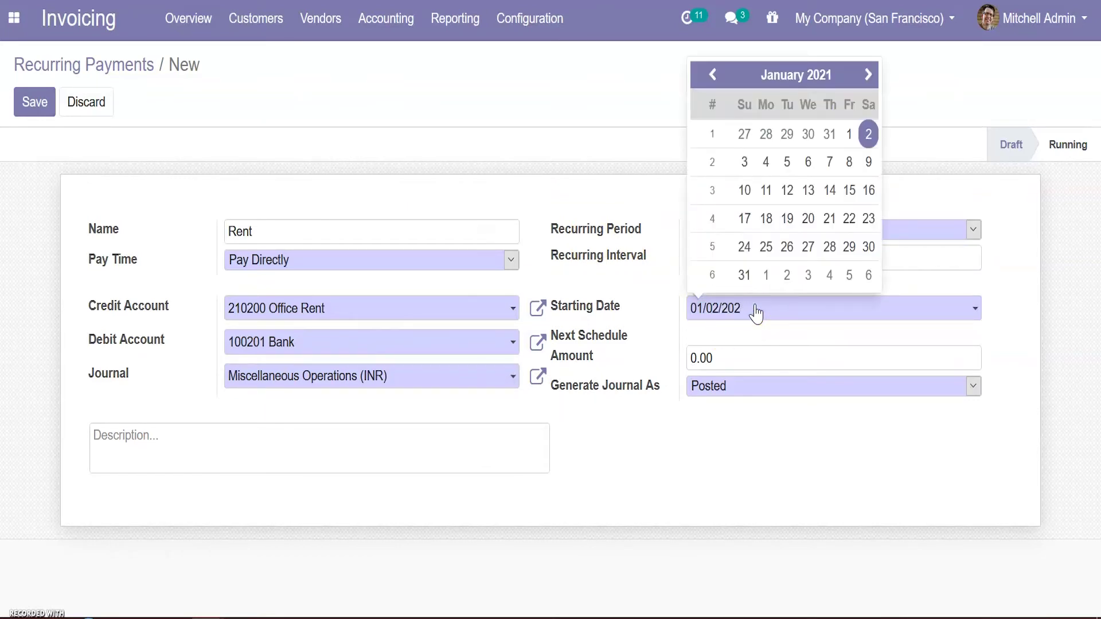
key("Tab")
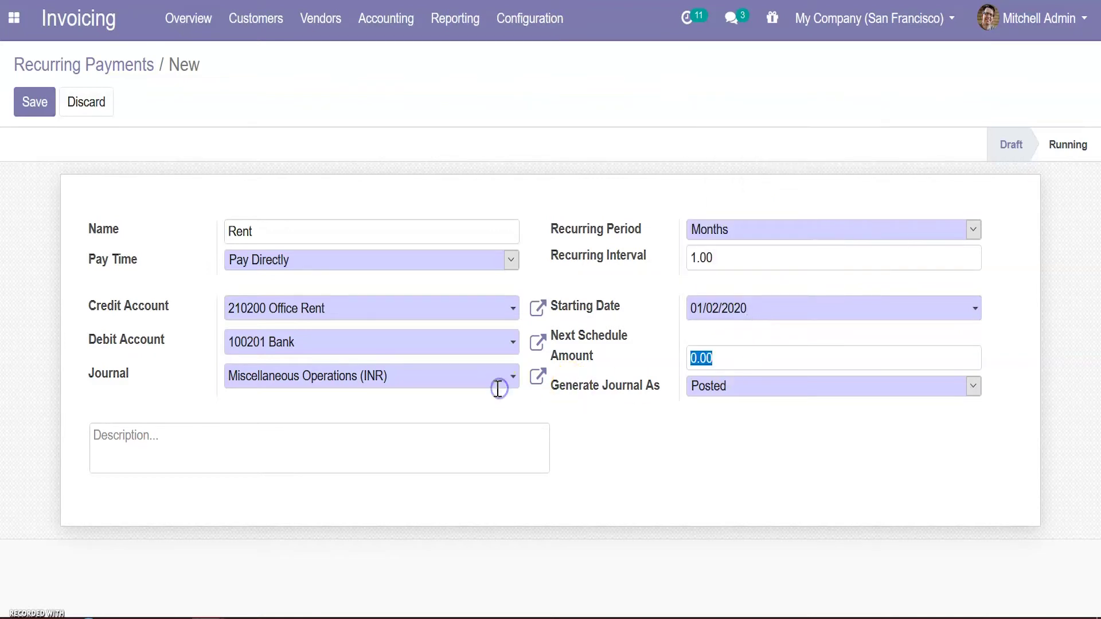
type("500")
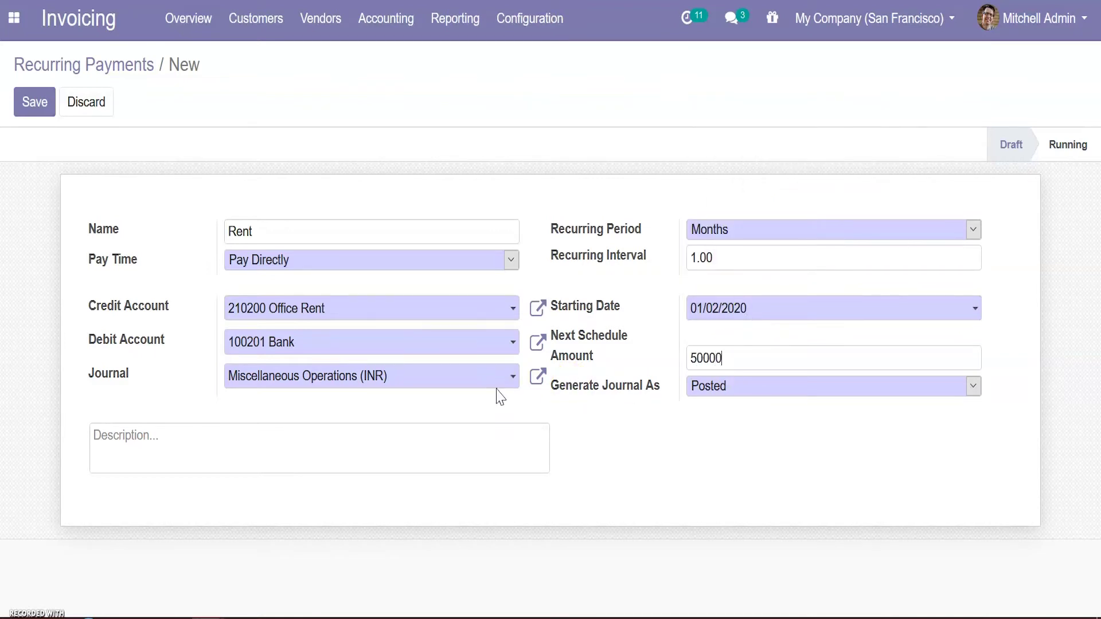
left_click(752, 386)
left_click(732, 408)
left_click(35, 102)
Finish the Rent template and launch the Recurring Entries generator from the Customers menu.
left_click(1072, 154)
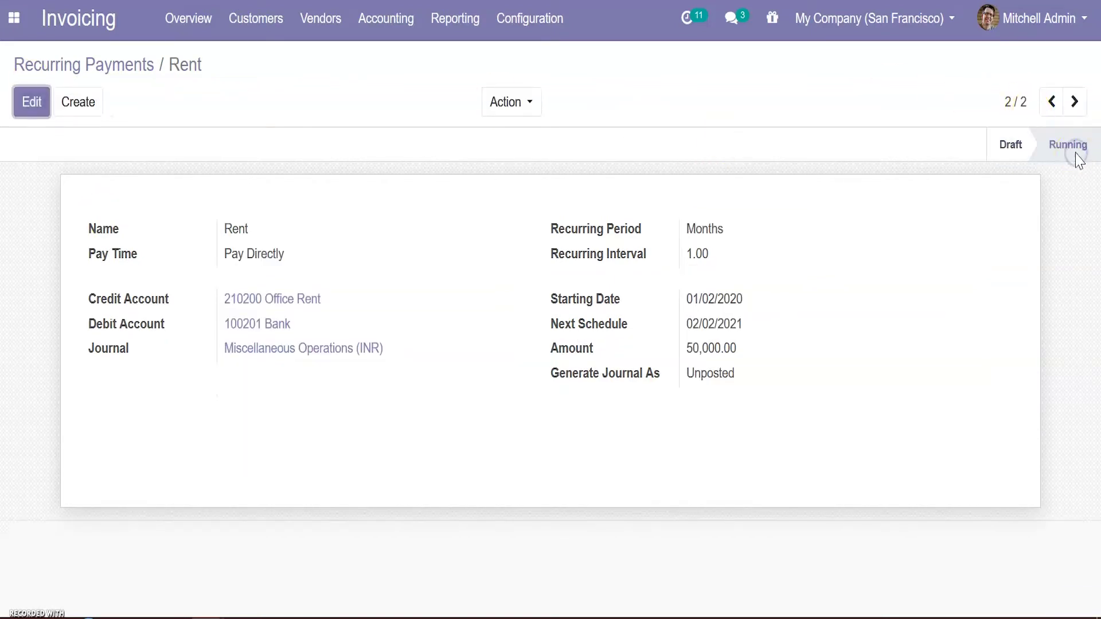
left_click(228, 20)
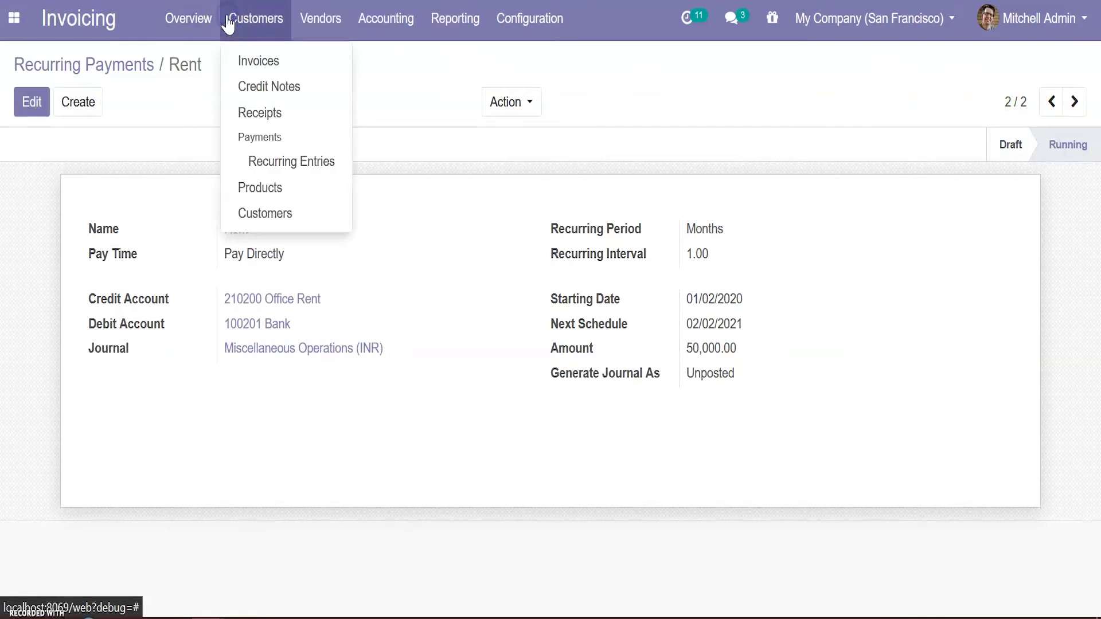
left_click(280, 163)
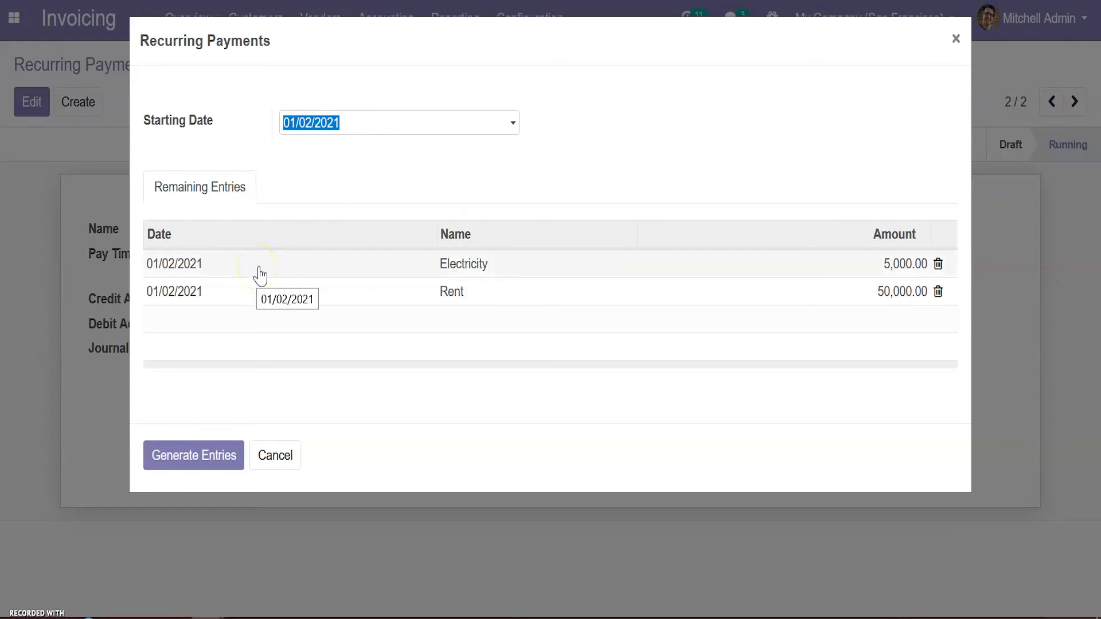
Change the generator's starting date to 01/02/2020 and refresh the remaining entries list.
left_click(400, 122)
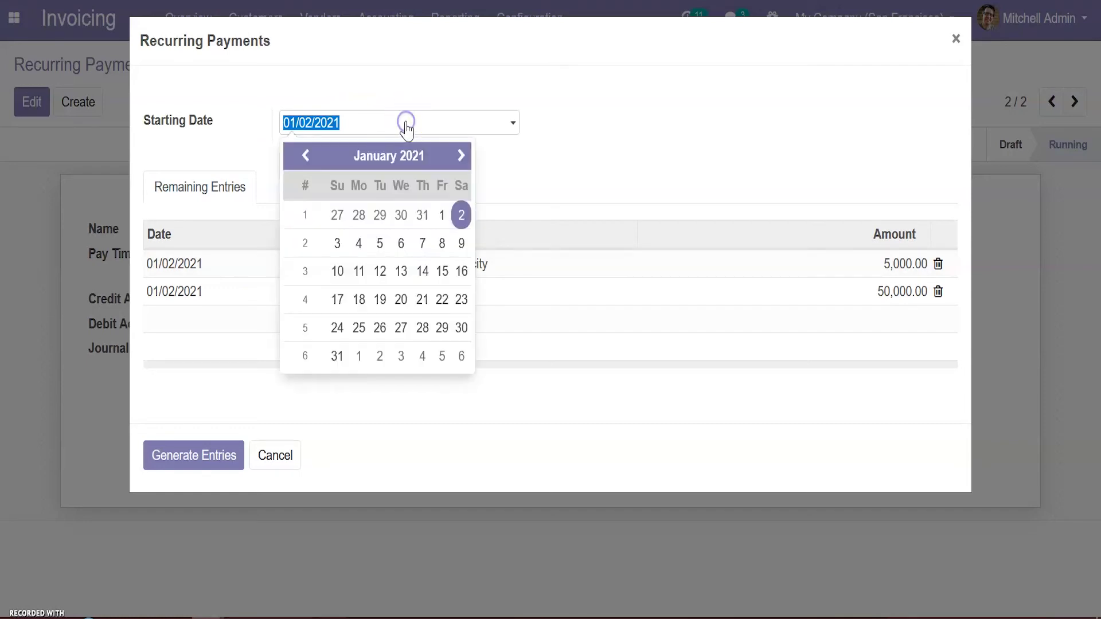
left_click(400, 122)
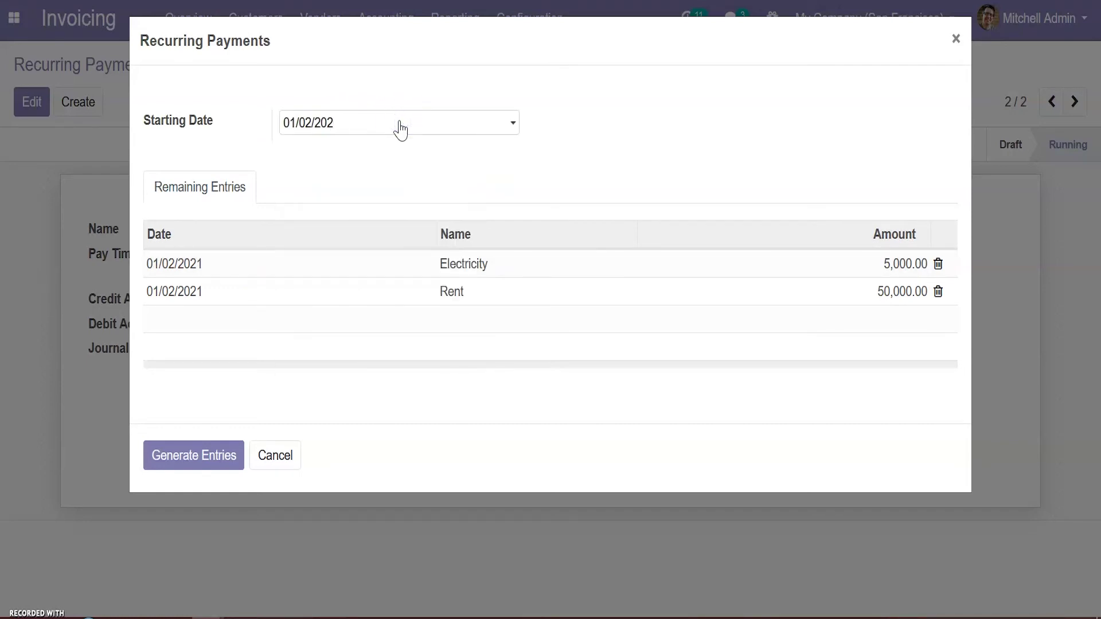
left_click(389, 143)
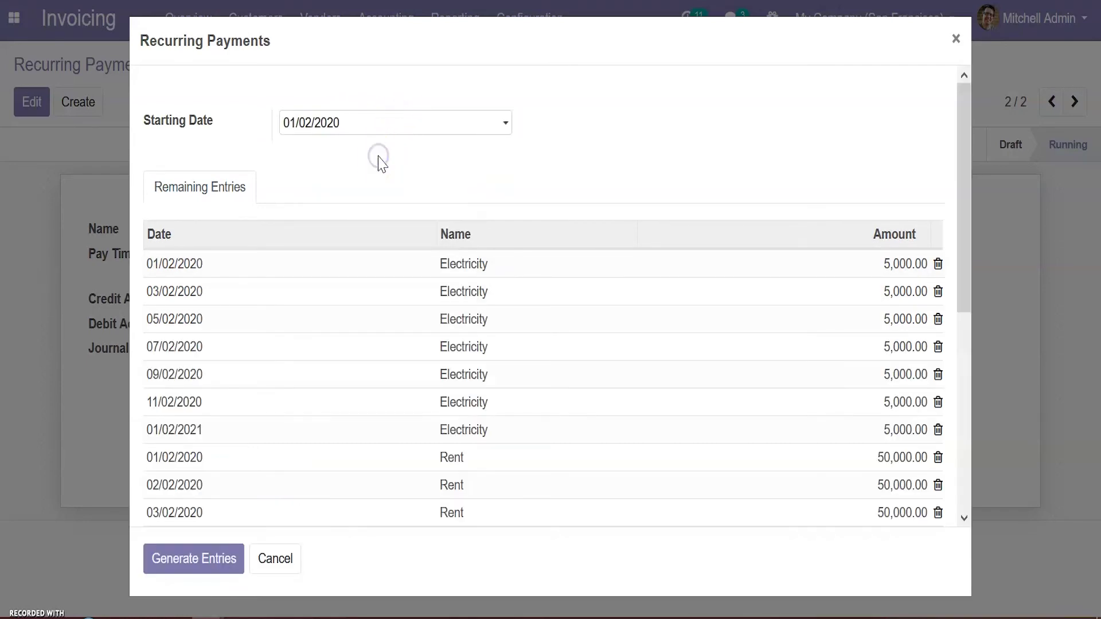
left_click(323, 325)
scroll(323, 330, "down", 1)
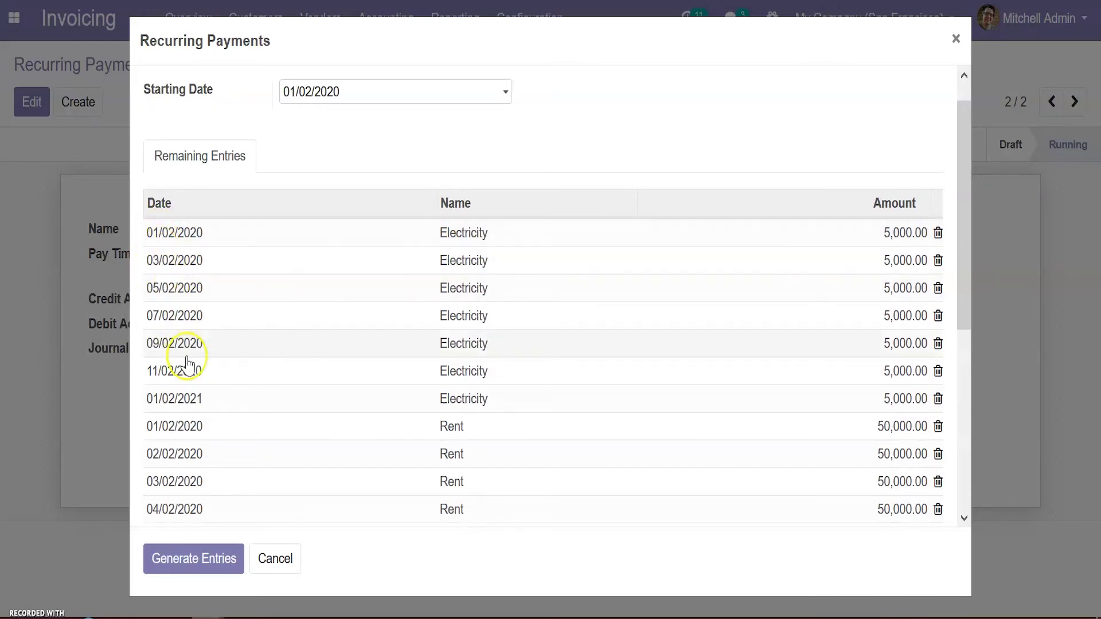
scroll(186, 364, "down", 4)
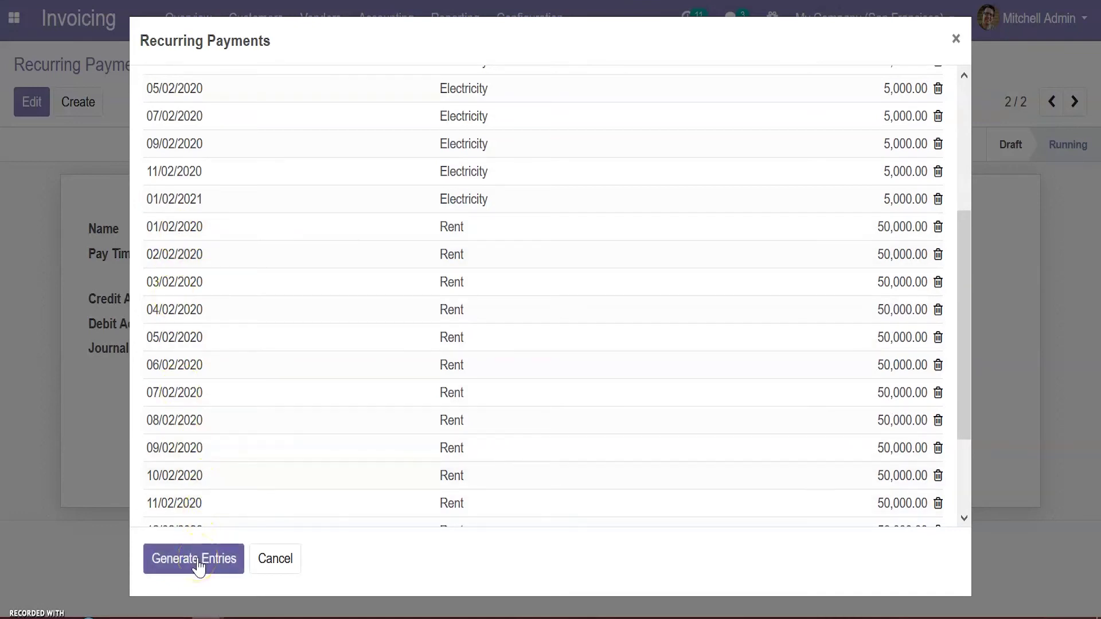
scroll(246, 386, "up", 4)
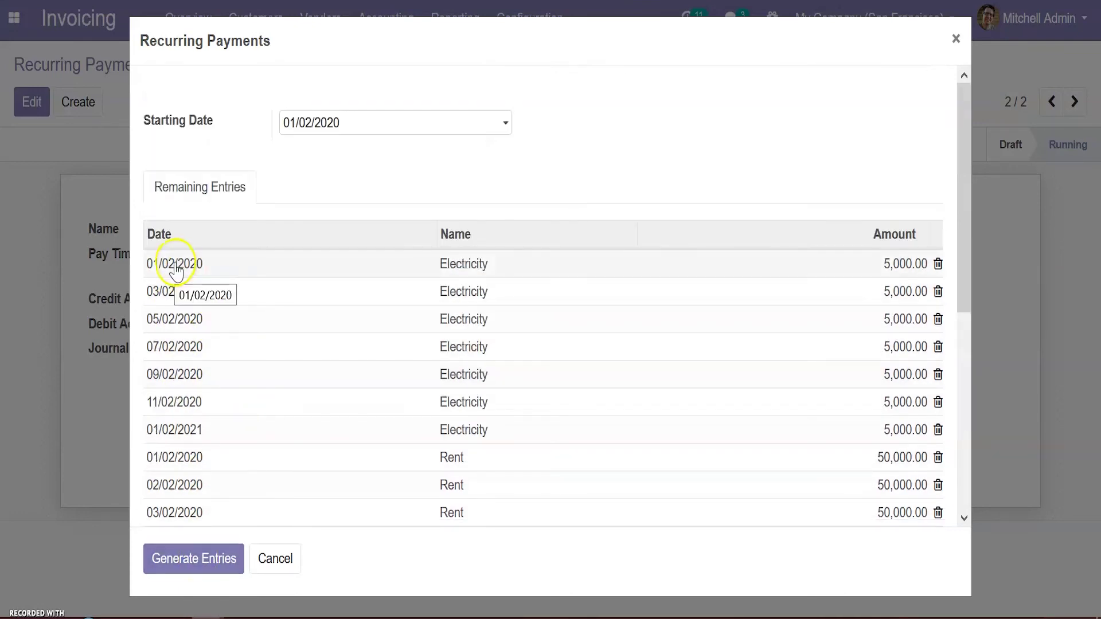
left_click(174, 264)
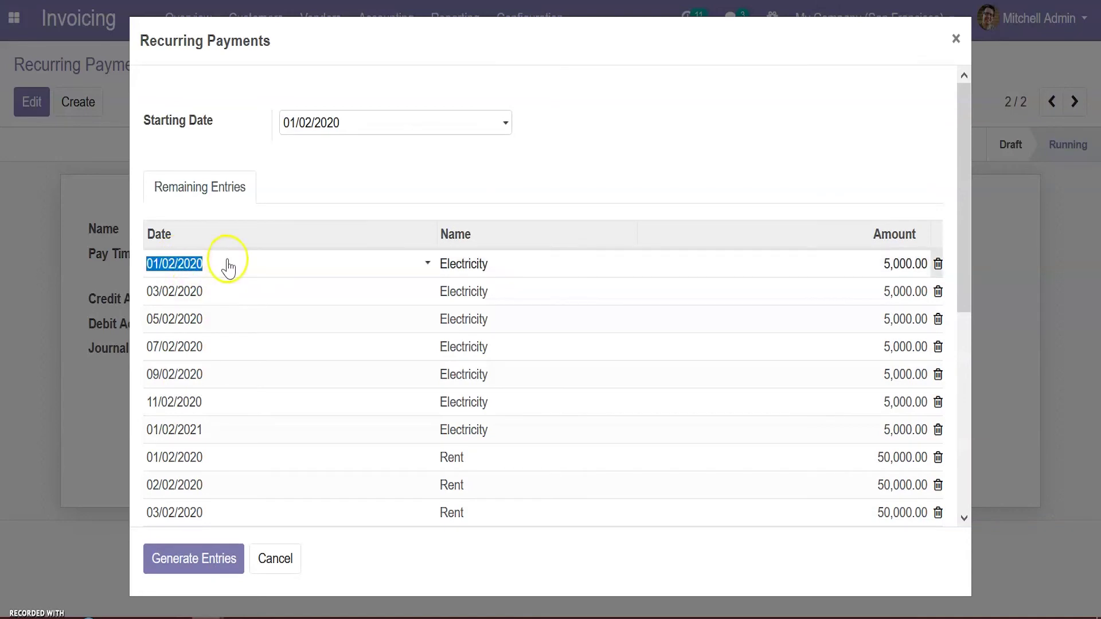
left_click(502, 263)
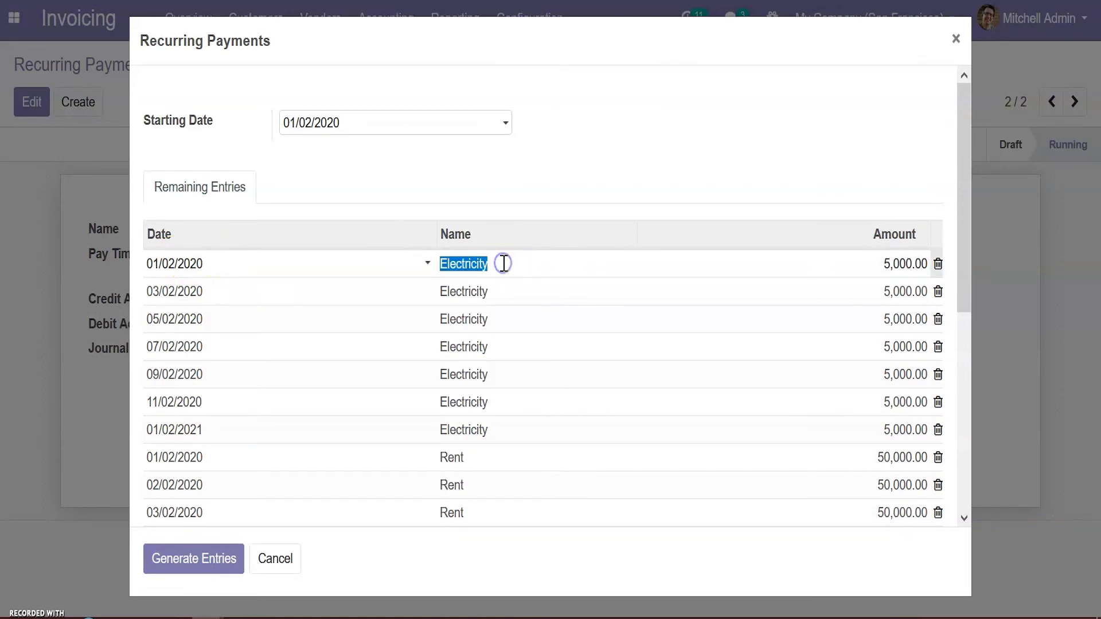
left_click(899, 266)
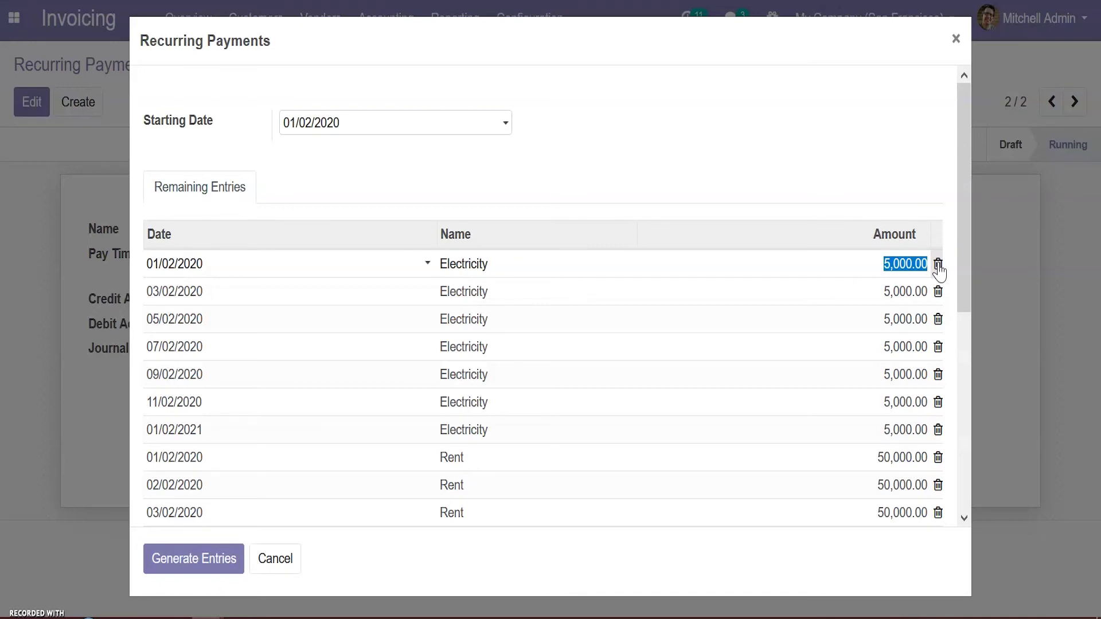
scroll(524, 290, "down", 6)
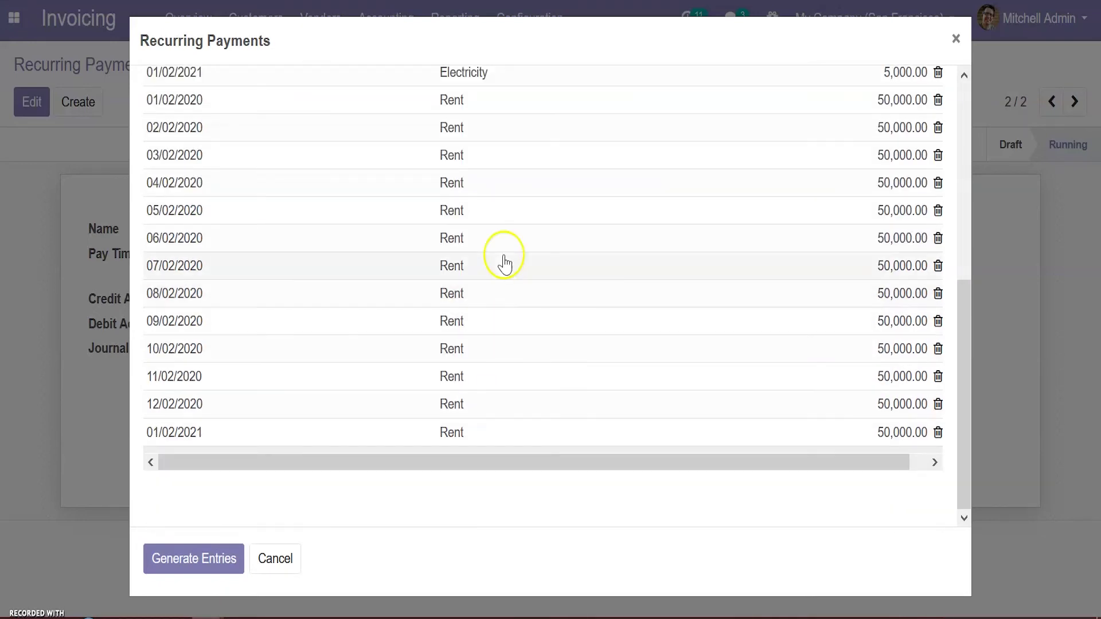
left_click(181, 559)
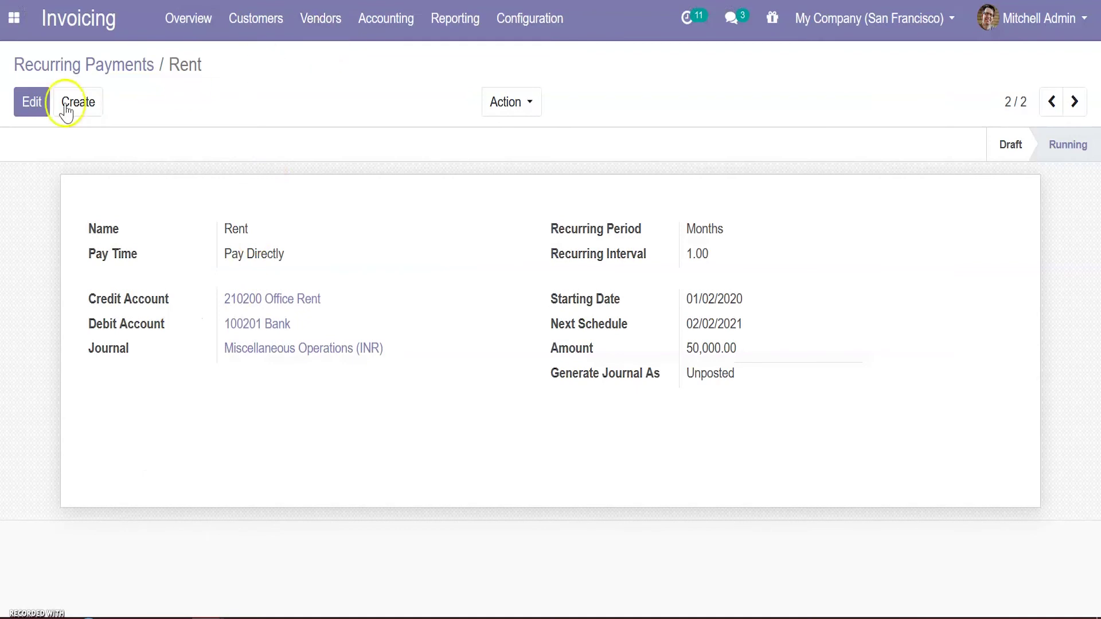
Go to Accounting > Journal Entries to see the draft Rent and Electricity entries.
left_click(385, 18)
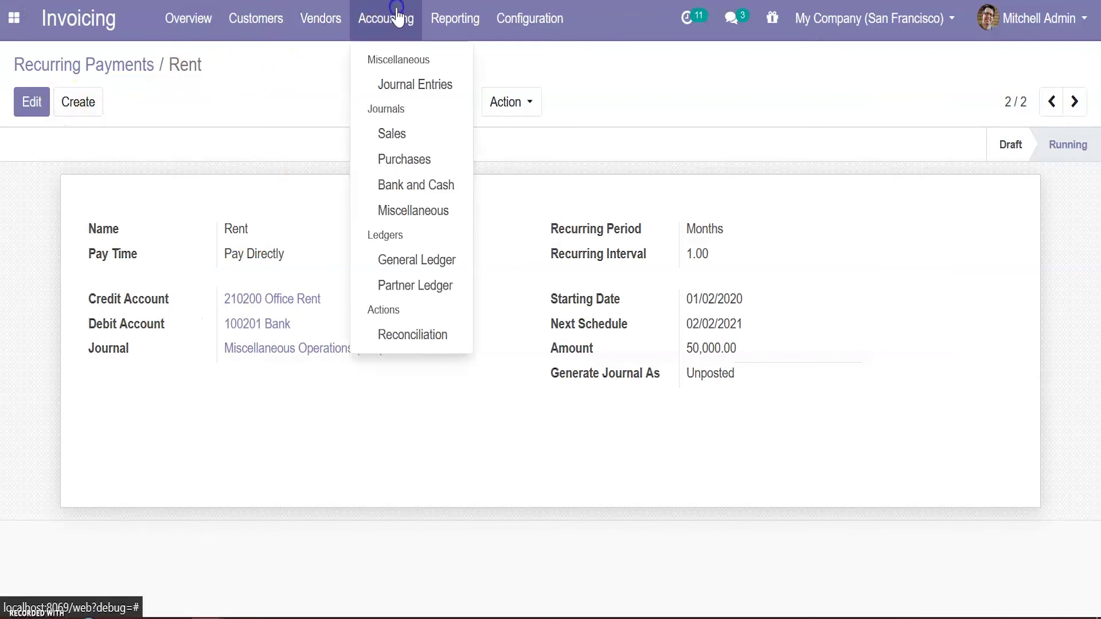
left_click(413, 86)
Open the draft Rent journal entry dated 01/02/2021 from the list.
scroll(431, 308, "down", 3)
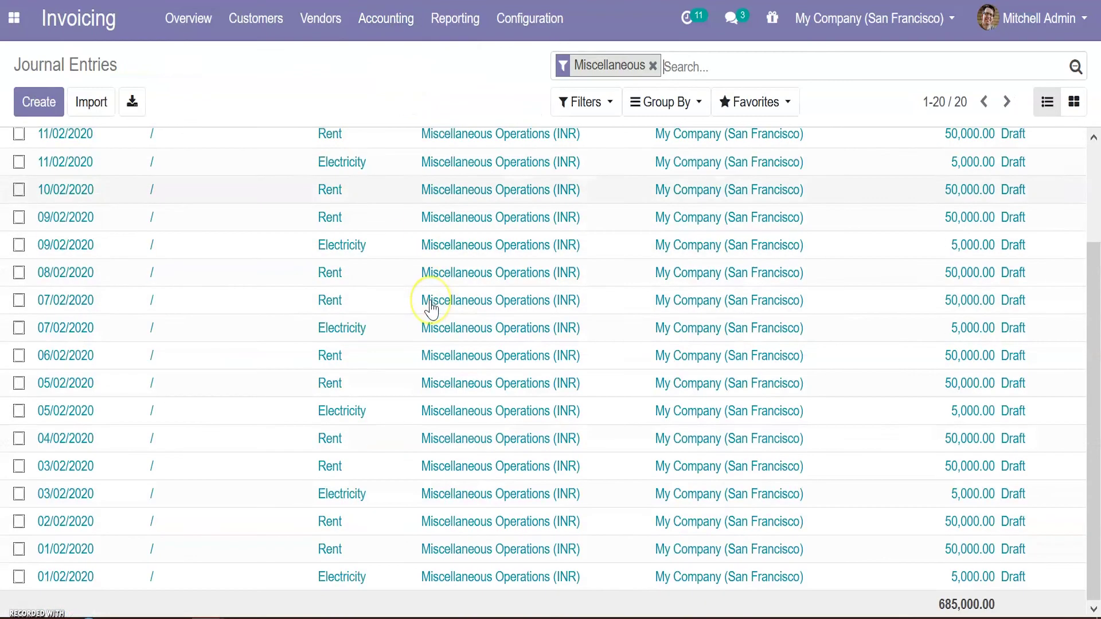
scroll(432, 308, "up", 3)
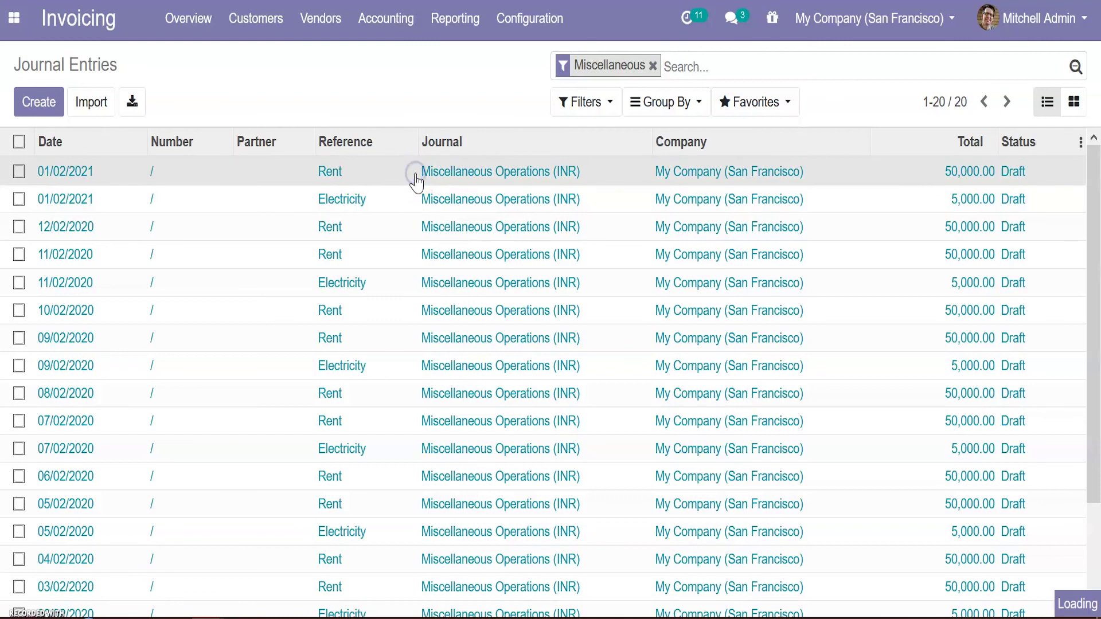
left_click(194, 183)
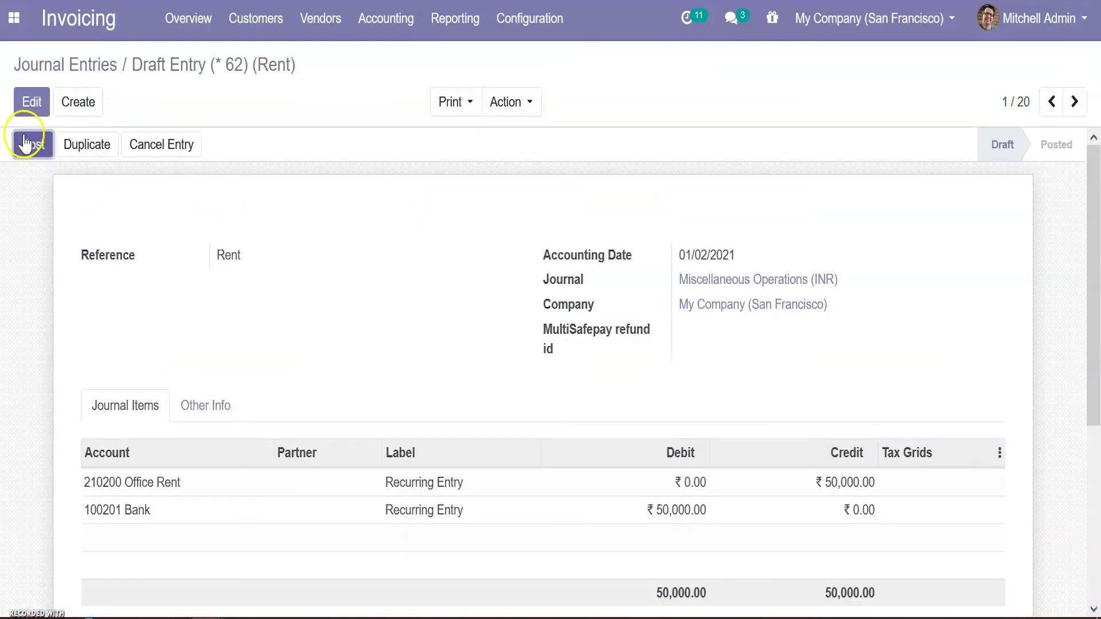
Post the draft 01/02/2021 Rent journal entry so it becomes MISC/2021/0001.
left_click(32, 150)
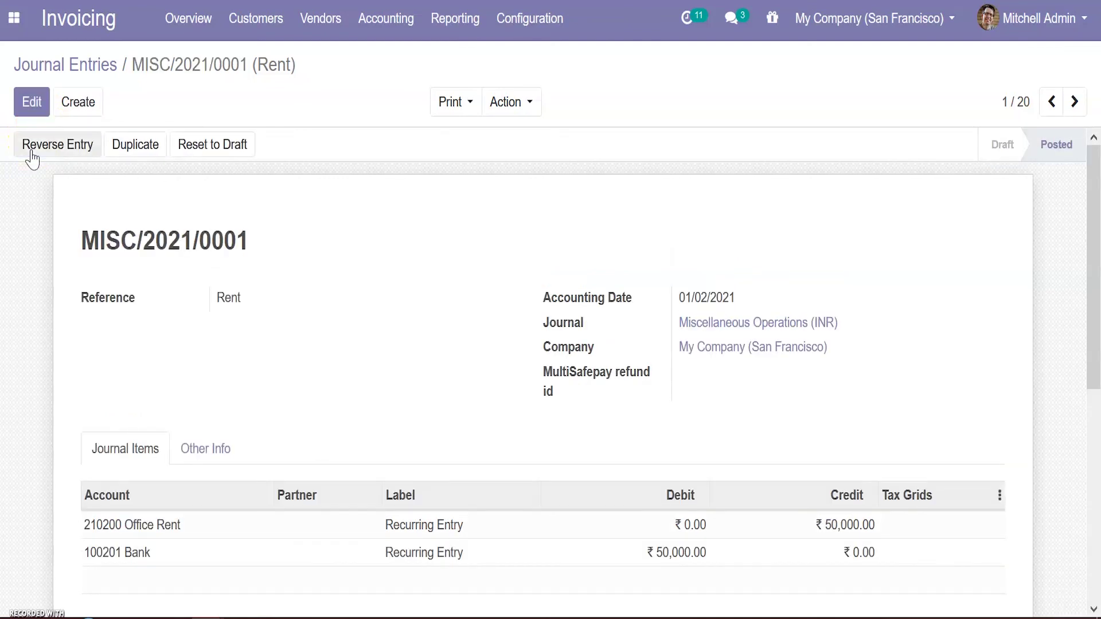
left_click(444, 241)
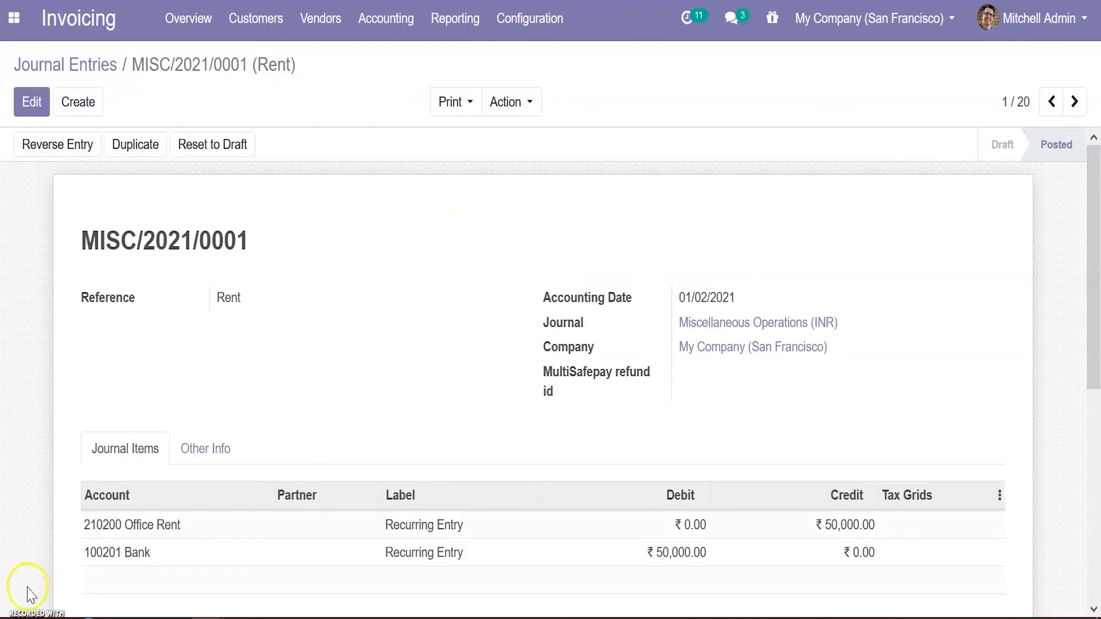